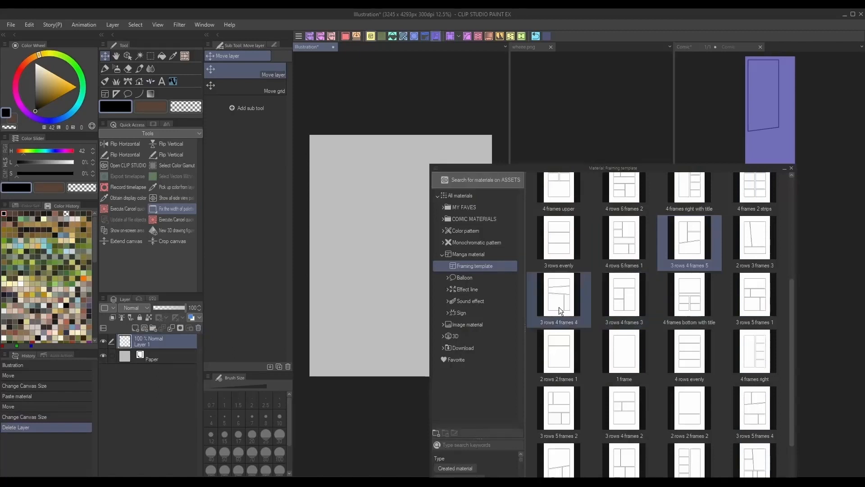
- Drop the "2 rows 3 frames 1" framing template onto the illustration canvas and close the material window
scroll(631, 306, up, 3)
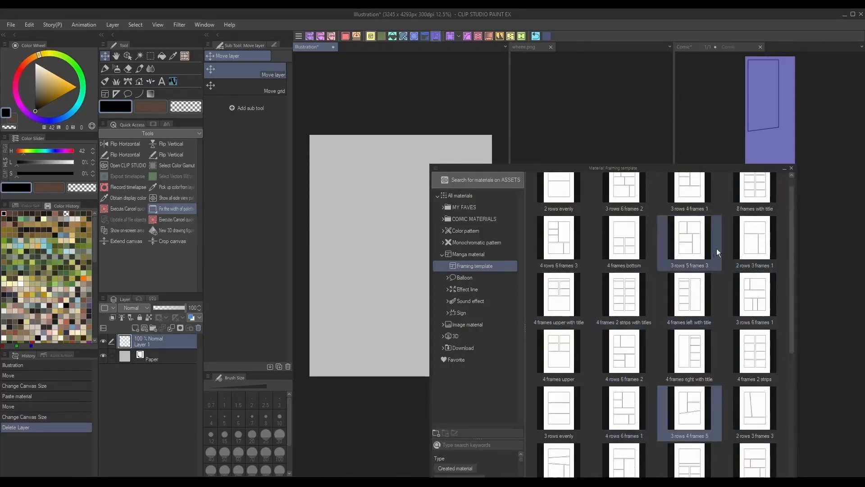
drag(759, 259, 405, 199)
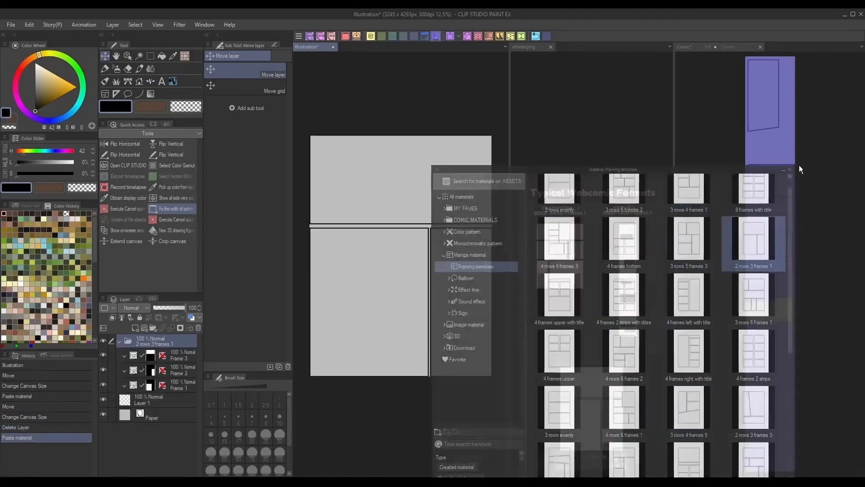
click(798, 165)
- Copy the top panel's frame folder into the vertical Comic canvas and scale it to fit the canvas width
click(536, 36)
click(536, 36)
click(536, 36)
click(537, 37)
click(537, 37)
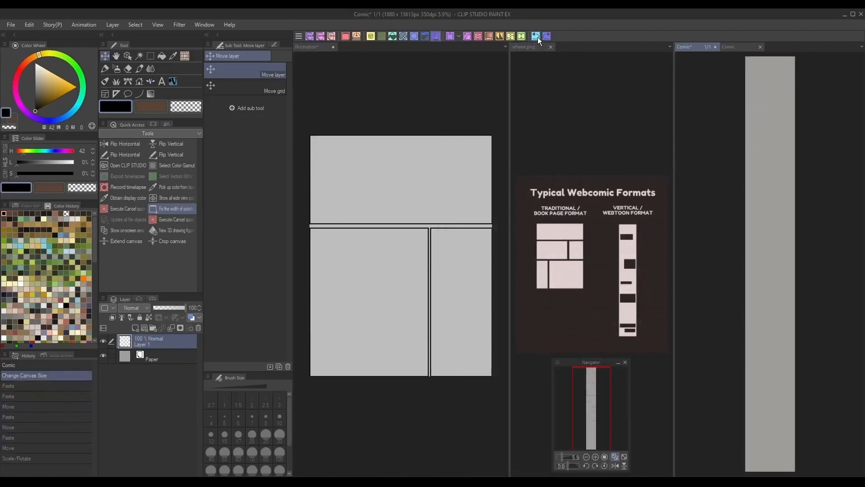
click(392, 159)
click(175, 358)
key(ctrl+c)
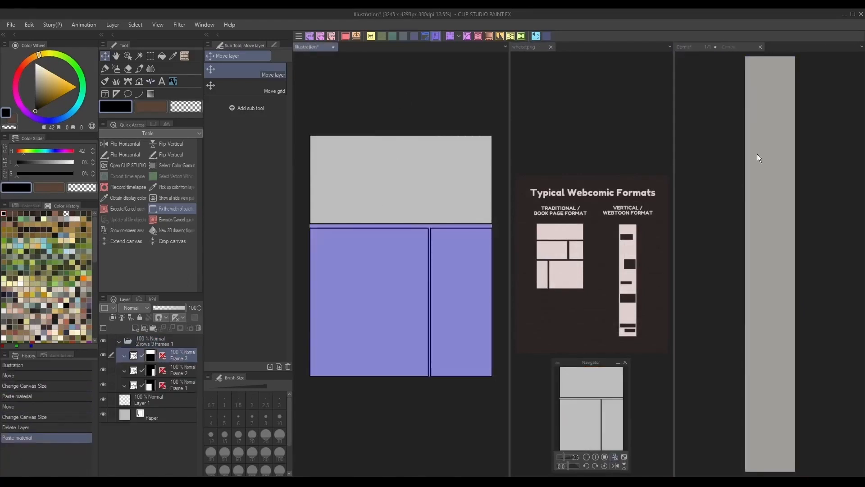
click(757, 152)
key(ctrl+v)
key(ctrl+t)
drag(831, 78, 814, 79)
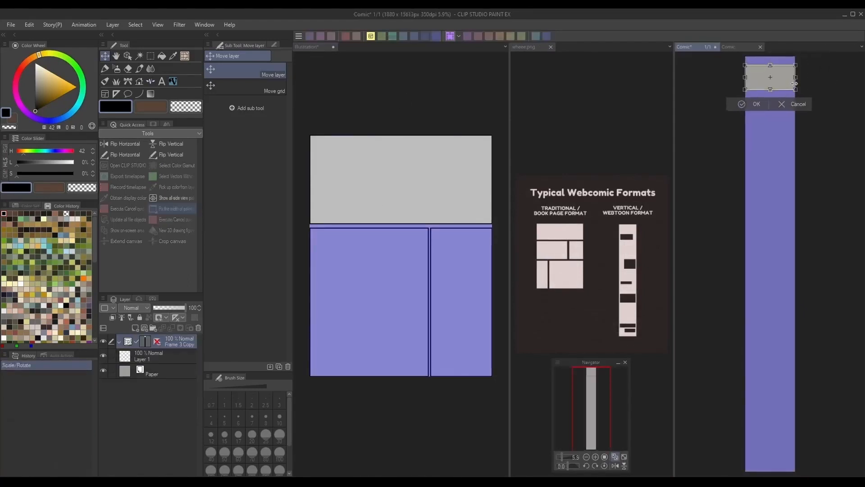
click(762, 108)
- Copy the Frame 2 panel from the page into the Comic canvas
click(375, 177)
click(185, 371)
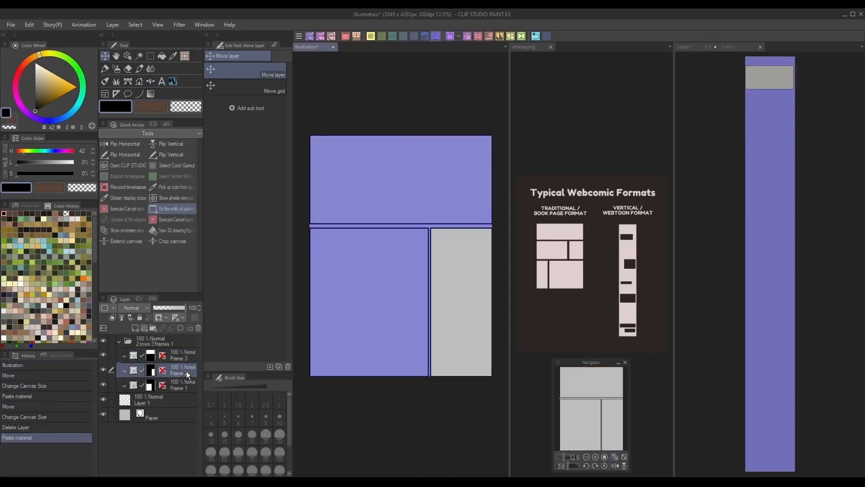
key(ctrl+c)
click(745, 177)
key(ctrl+v)
- Copy the Frame 1 panel into the Comic canvas and enlarge it below the top panel
click(332, 420)
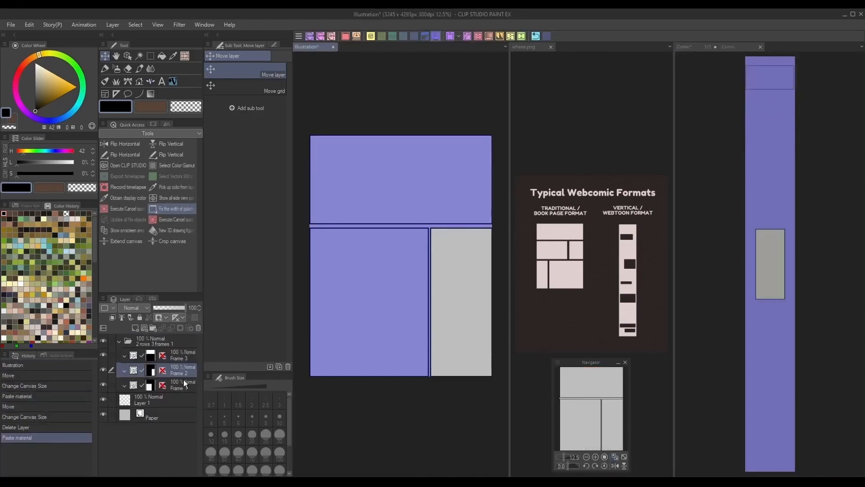
click(184, 380)
key(ctrl+c)
click(681, 301)
key(ctrl+v)
key(ctrl+t)
drag(785, 123, 786, 167)
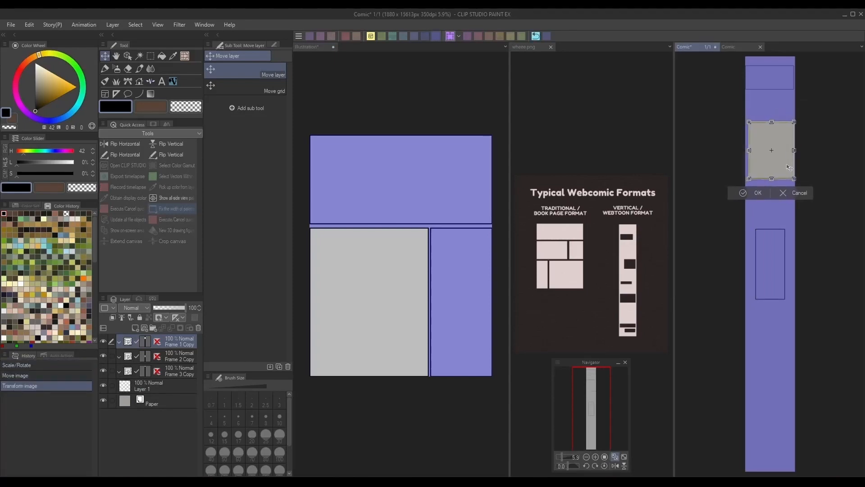
key(Return)
- Move the pasted Frame 2 copy panel to a new spot on the vertical canvas
click(738, 401)
click(183, 361)
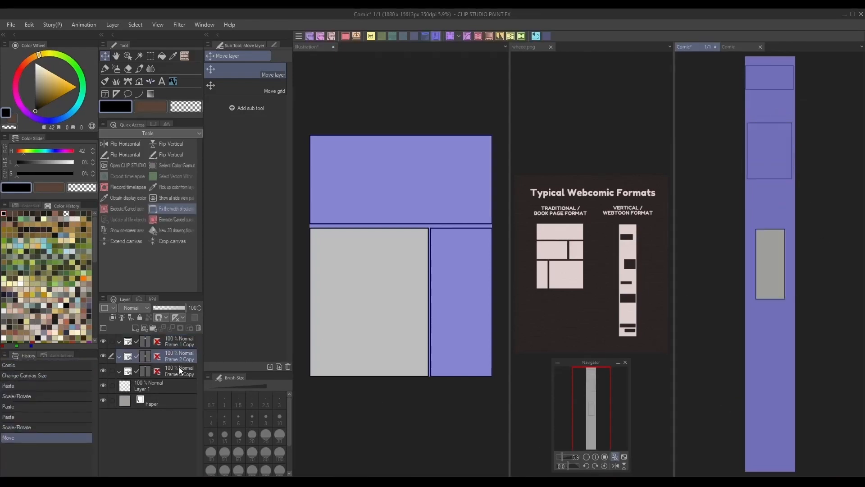
drag(812, 270, 825, 249)
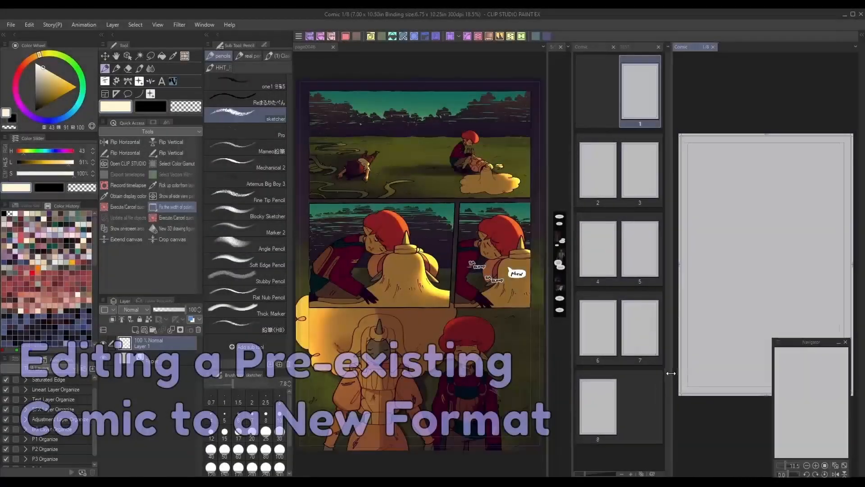
- Draw a rectangular frame near the top of the blank Comic page with the Frame Border tool
drag(672, 371, 576, 381)
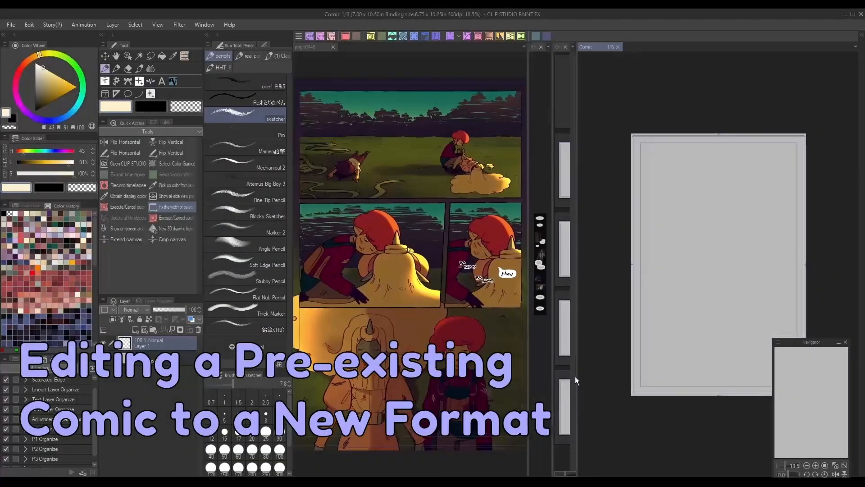
click(816, 465)
drag(807, 416, 815, 407)
click(105, 93)
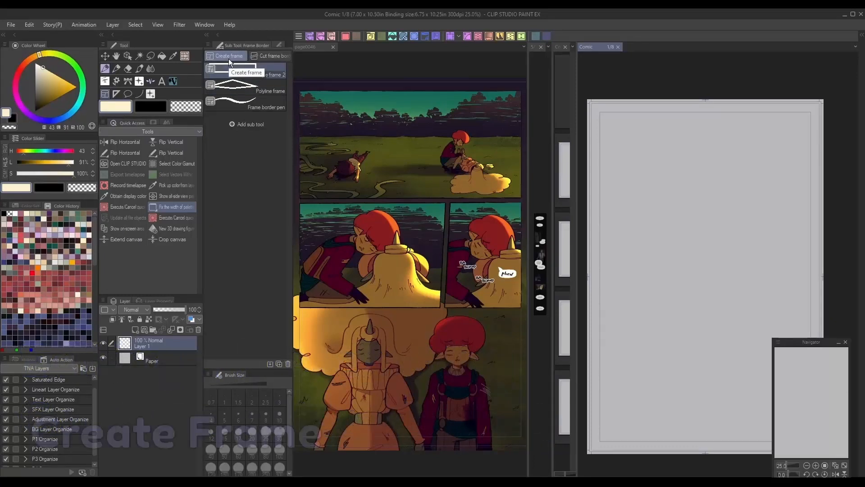
drag(617, 131, 796, 233)
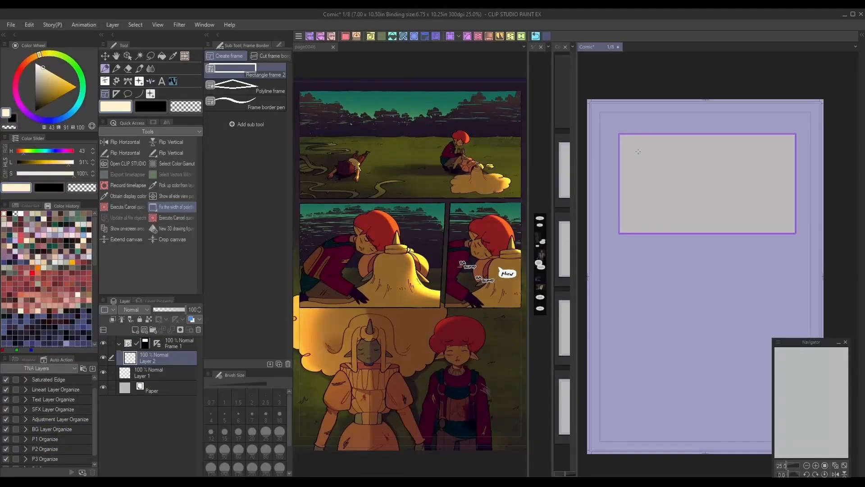
- Skew the frame's corners into a slanted parallelogram with the Object tool, then delete the frame folder
key(o)
click(645, 137)
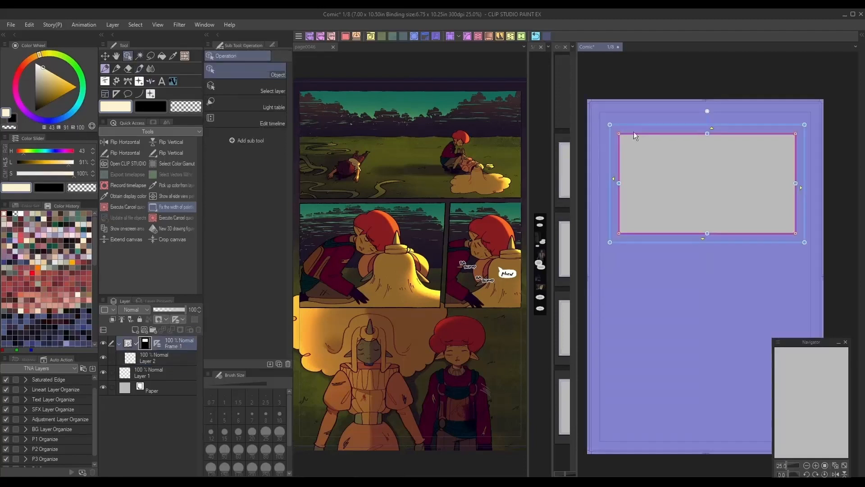
drag(619, 134, 637, 156)
drag(797, 236, 760, 215)
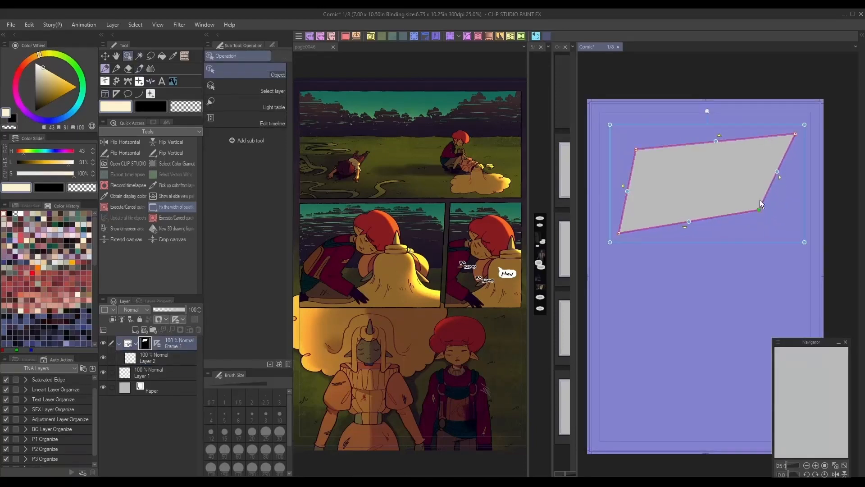
drag(797, 141, 760, 174)
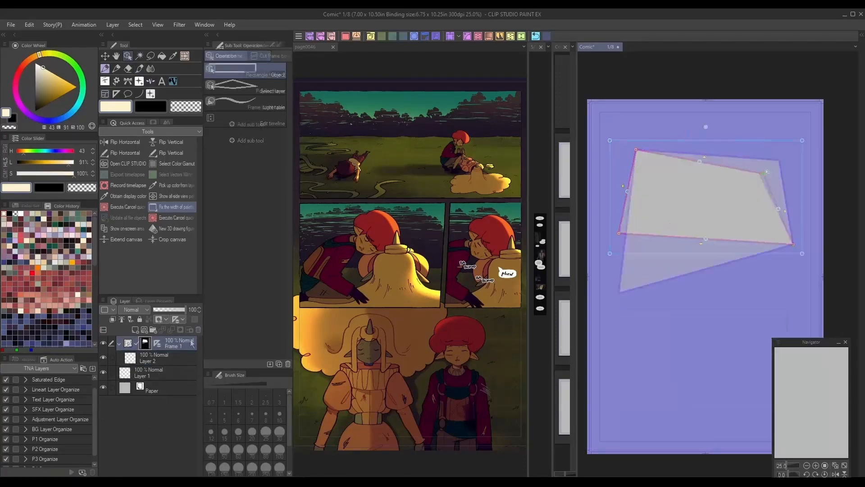
click(198, 330)
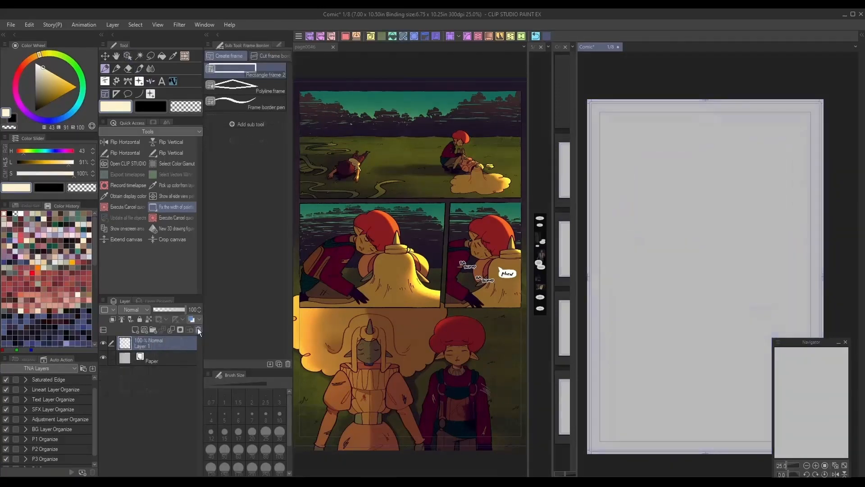
- Set the frame tool to add frames by creating a new folder and draw a rectangular frame near the top
click(279, 45)
click(282, 88)
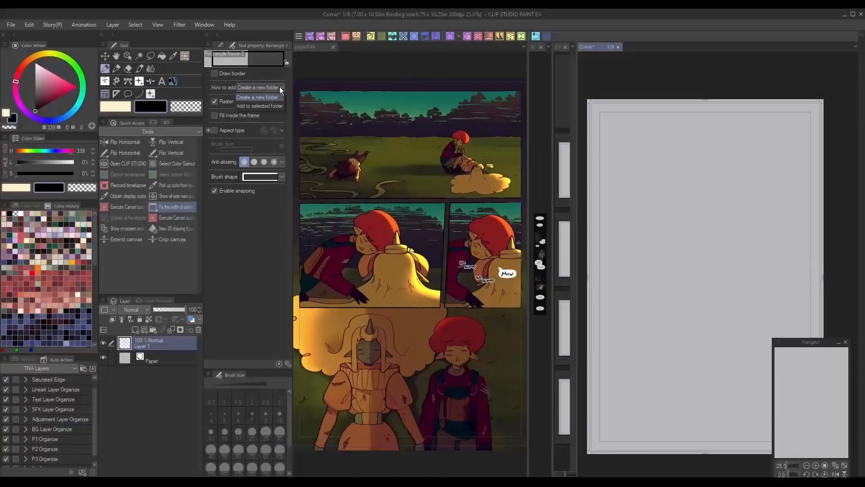
click(279, 87)
drag(628, 141, 739, 224)
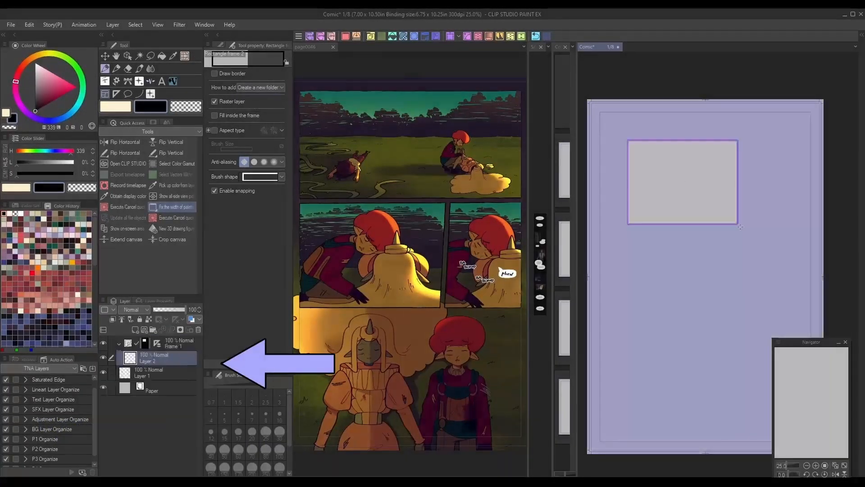
- Draw two more rectangular frames, one in the middle offset right and one lower left
drag(662, 248, 791, 344)
drag(625, 366, 719, 429)
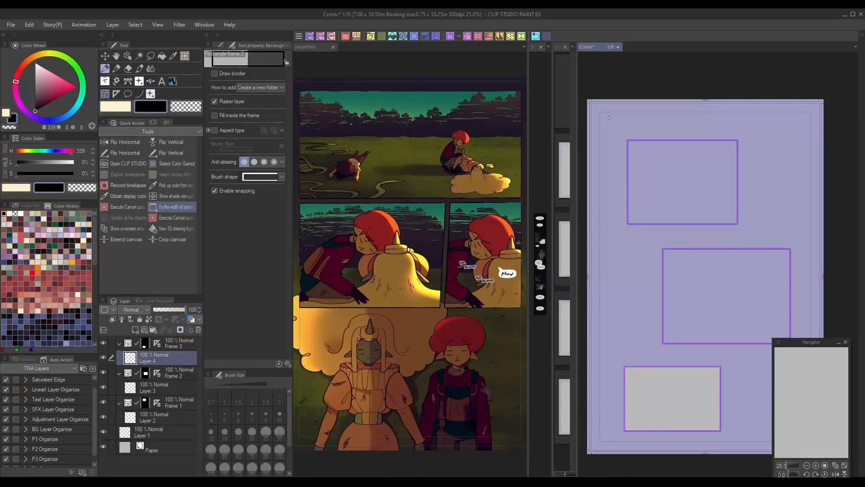
- On page0046, merge visible layers to a new layer and copy the merged artwork
click(538, 36)
click(537, 36)
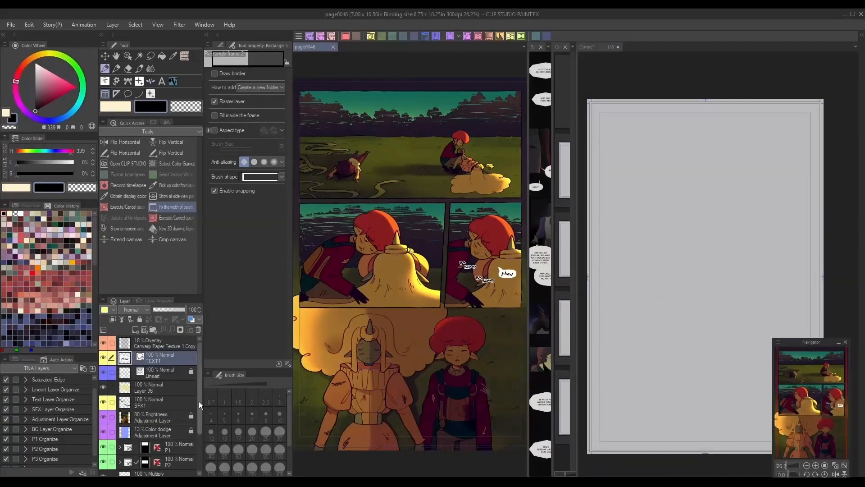
drag(200, 387, 200, 364)
click(183, 346)
click(113, 25)
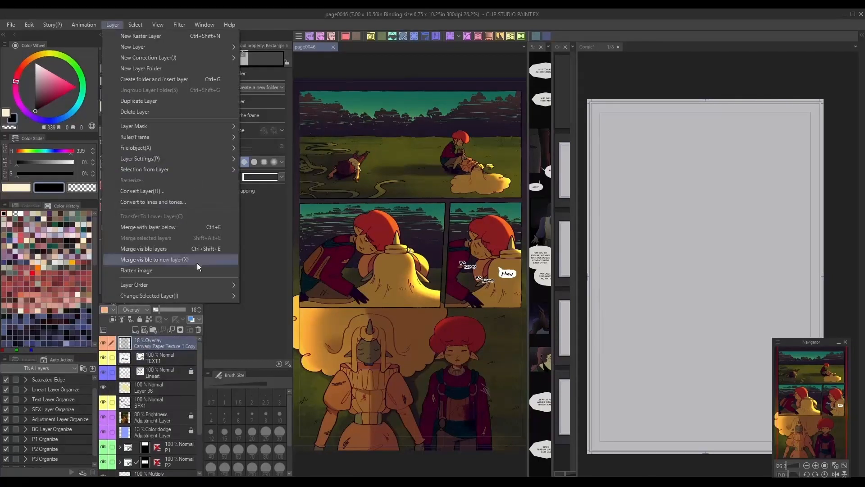
click(199, 266)
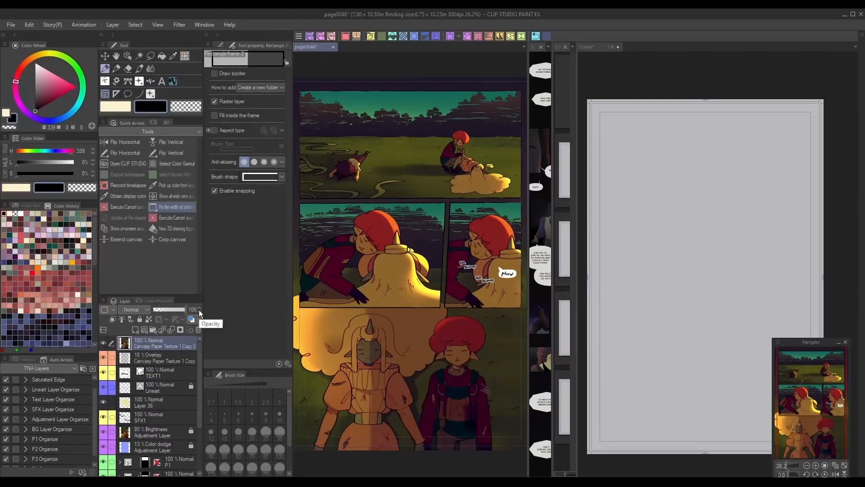
click(29, 25)
click(52, 74)
- Draw a wide frame across the top of the Comic page and paste the copied artwork into it
click(676, 216)
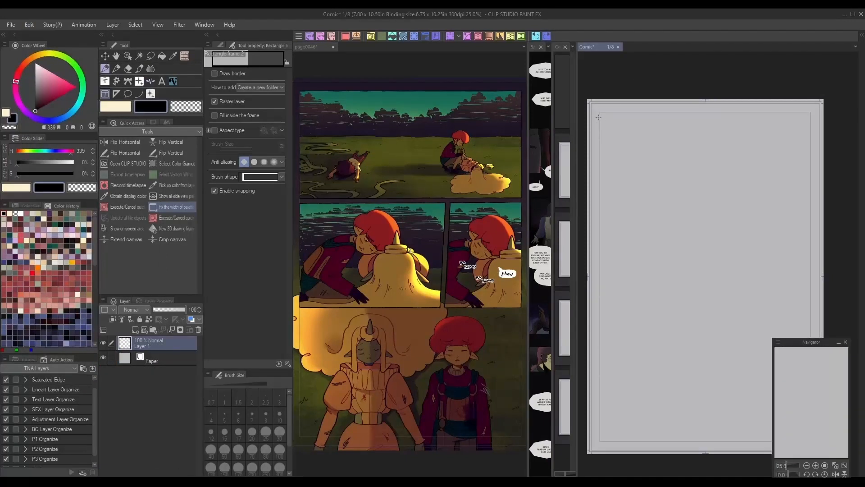
drag(598, 118, 811, 214)
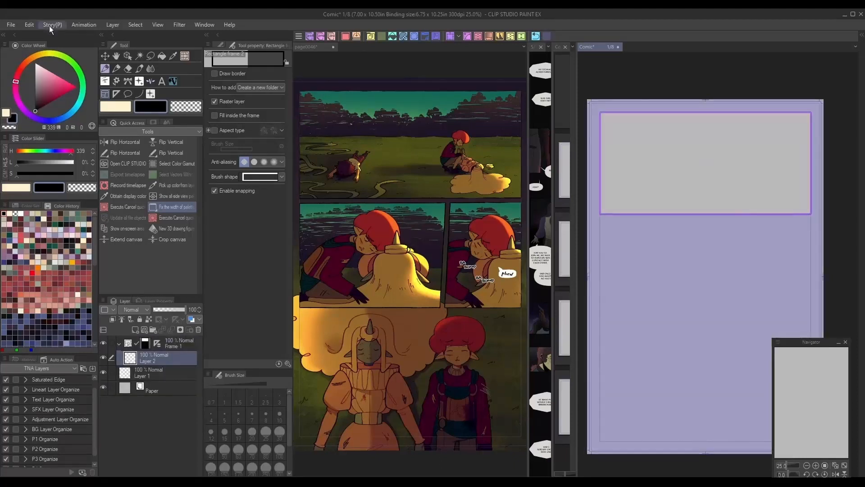
click(30, 25)
click(50, 95)
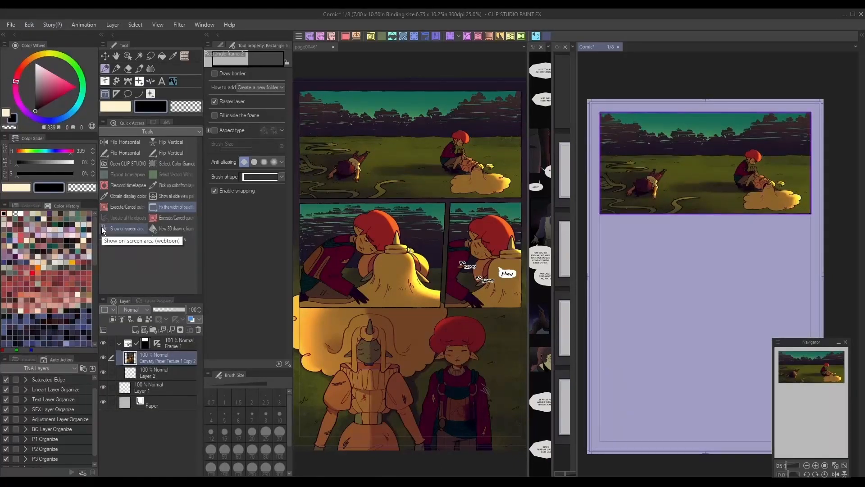
- Select the top frame and nudge its upper edge slightly upward
click(601, 215)
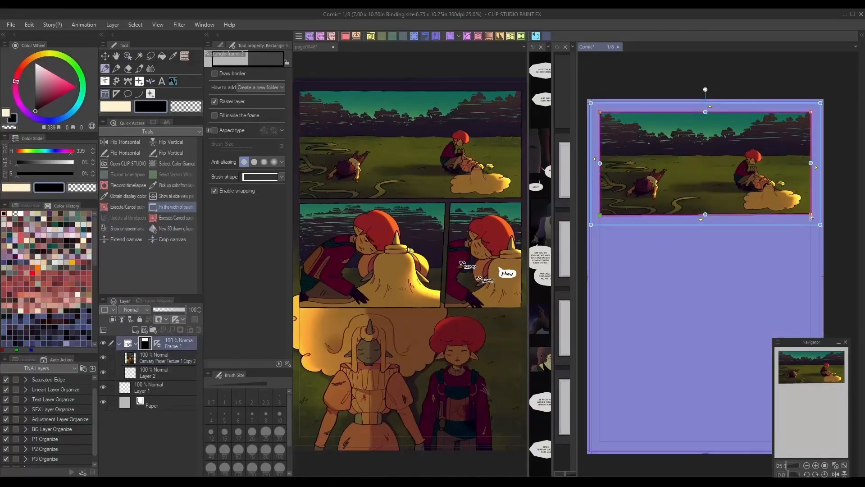
click(811, 215)
mouse_move(706, 112)
mouse_down()
mouse_move(709, 135)
mouse_move(709, 91)
mouse_move(707, 110)
mouse_up()
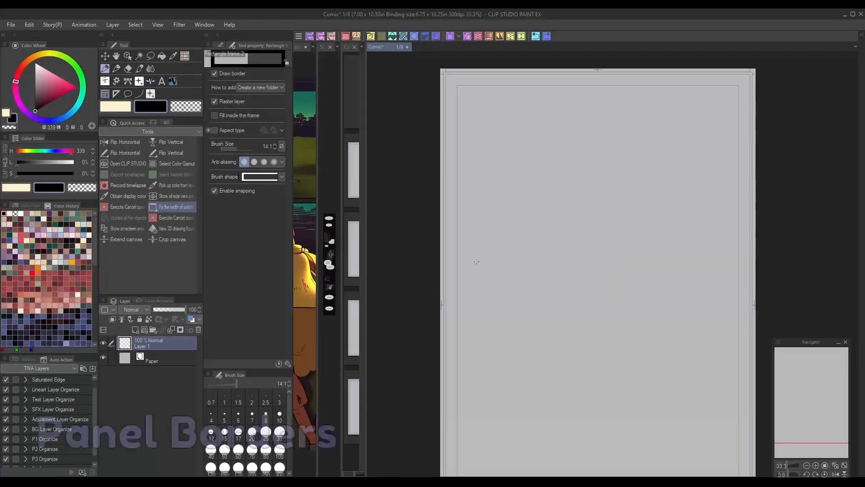
- Draw a bordered square frame on the blank Comic page
drag(505, 120, 688, 314)
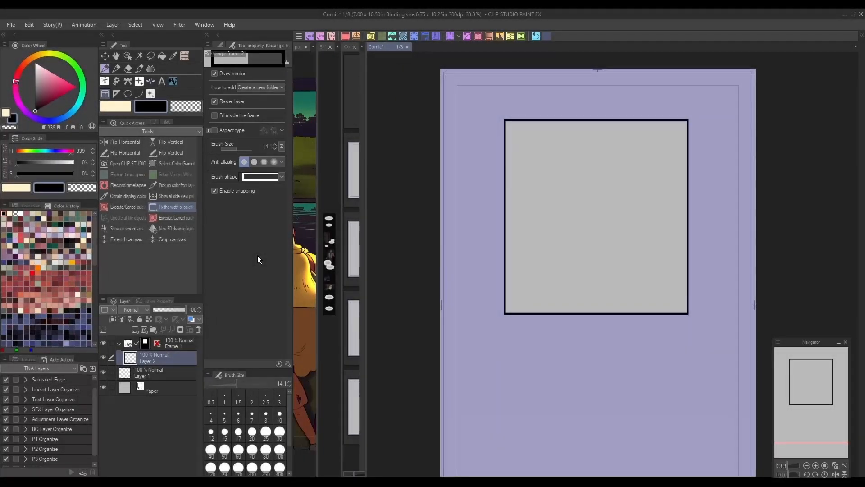
- Change the frame border's brush shape and draw a large square frame near the top of the page
click(281, 177)
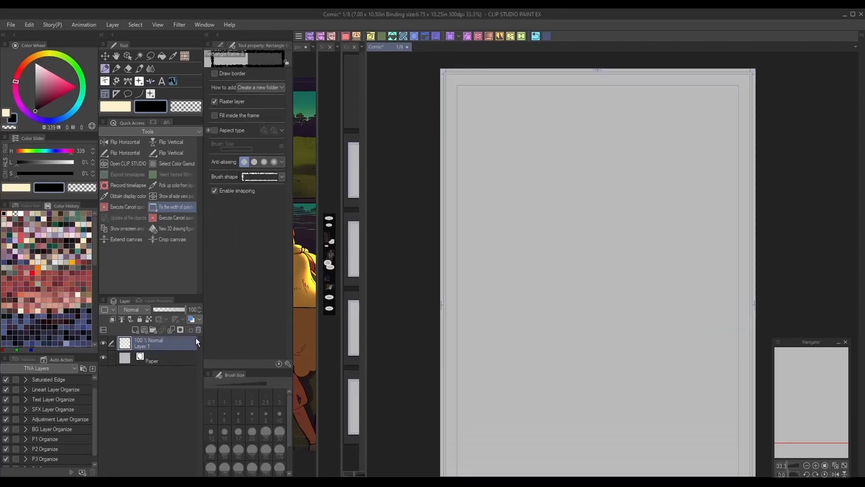
drag(489, 117, 705, 318)
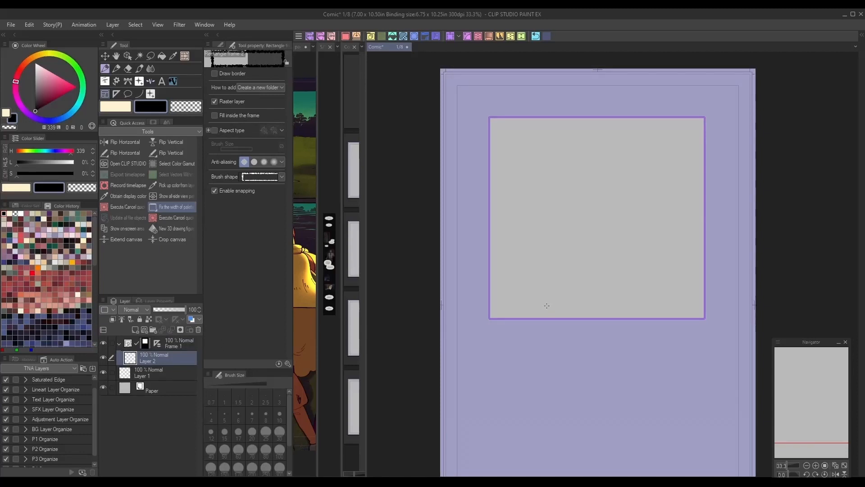
- Add a new raster layer and move it above the frame folder
click(169, 339)
key(ctrl+shift+n)
drag(172, 353, 178, 338)
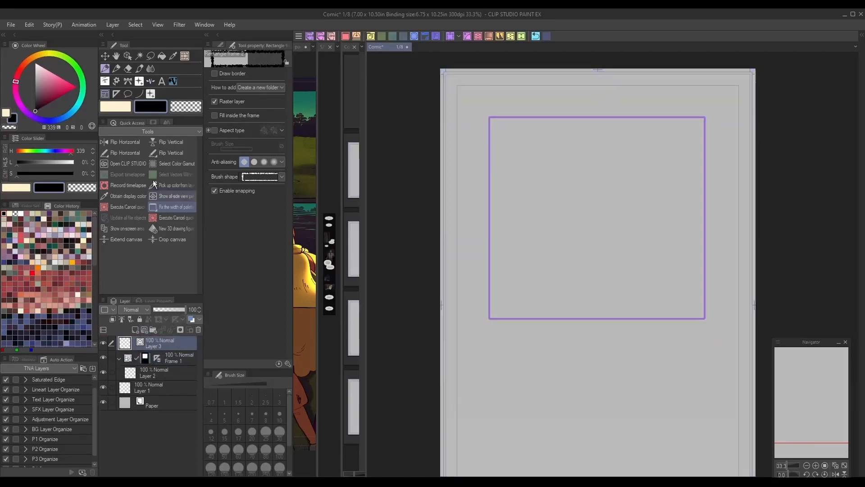
- Trace a rough hand-drawn border around the frame using the scraggy 4 pen on the new layer
click(114, 68)
click(219, 43)
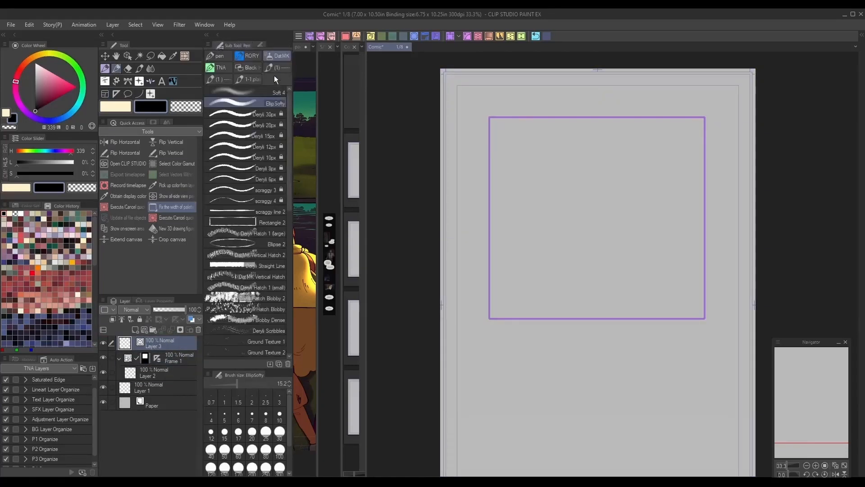
click(272, 201)
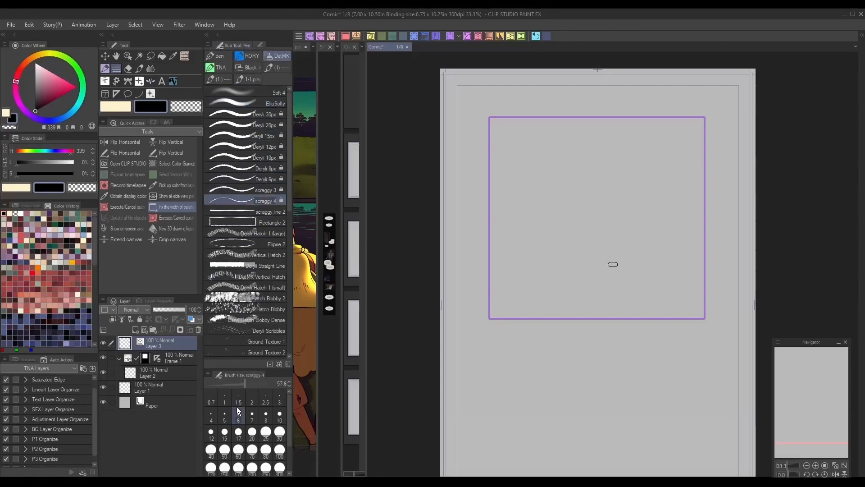
drag(670, 117, 489, 200)
mouse_move(495, 281)
mouse_down()
mouse_move(736, 145)
mouse_move(706, 118)
mouse_up()
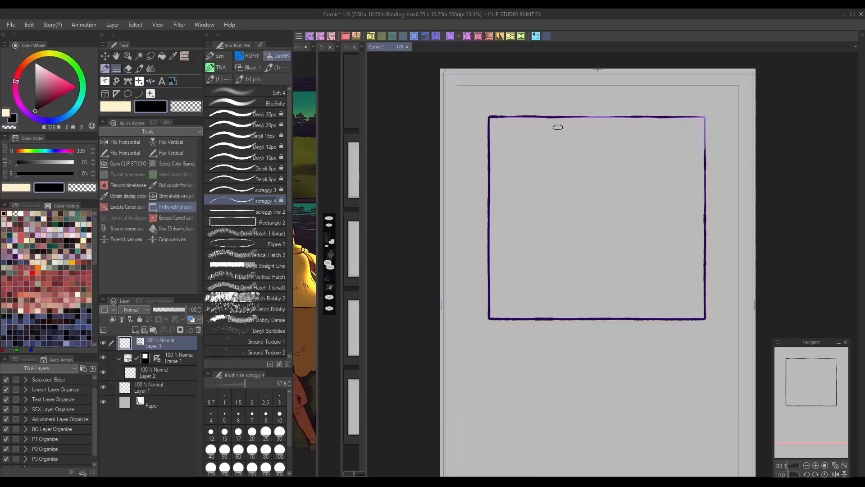
click(156, 360)
right_click(156, 362)
click(200, 293)
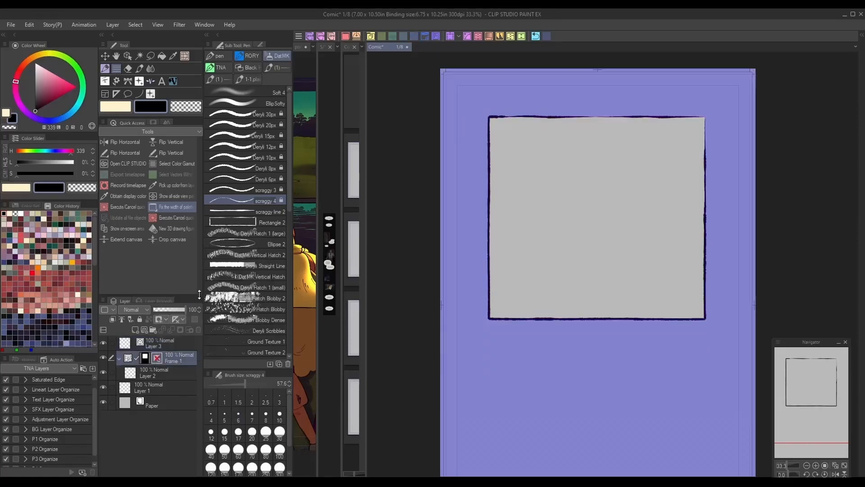
click(183, 384)
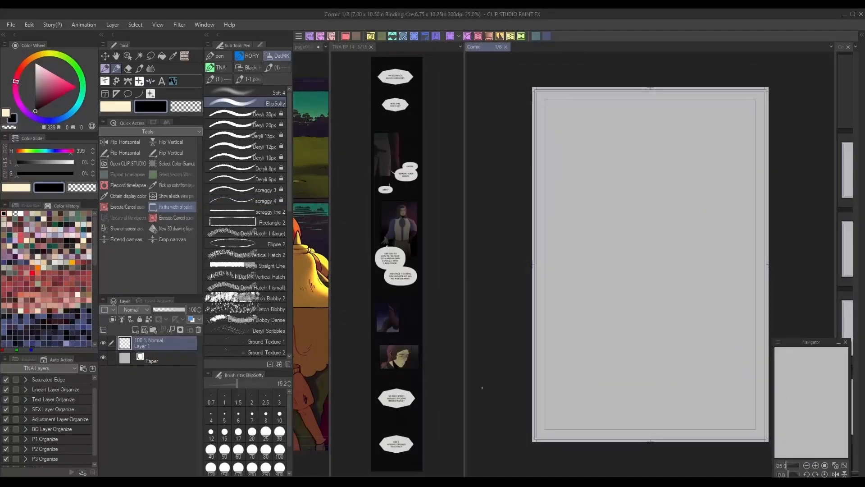
- Browse the TNA EP 14 webtoon canvas and dock its window beside the Comic page
click(807, 465)
click(816, 466)
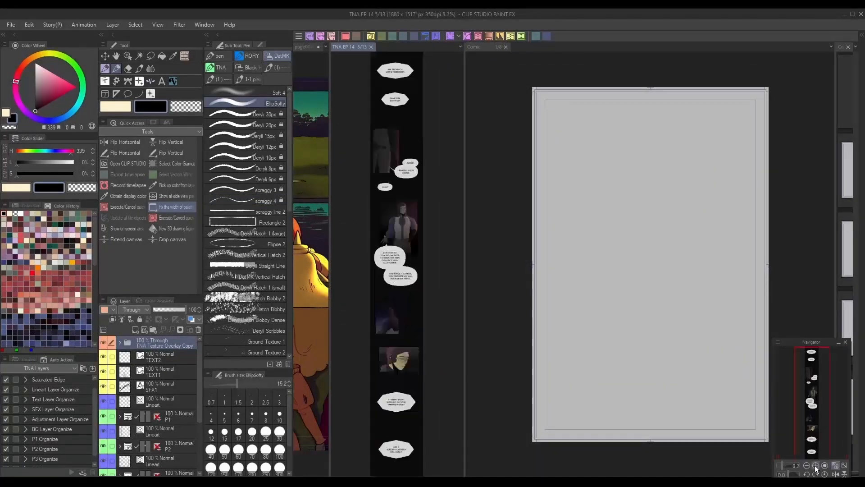
click(816, 465)
click(816, 465)
drag(811, 406, 814, 384)
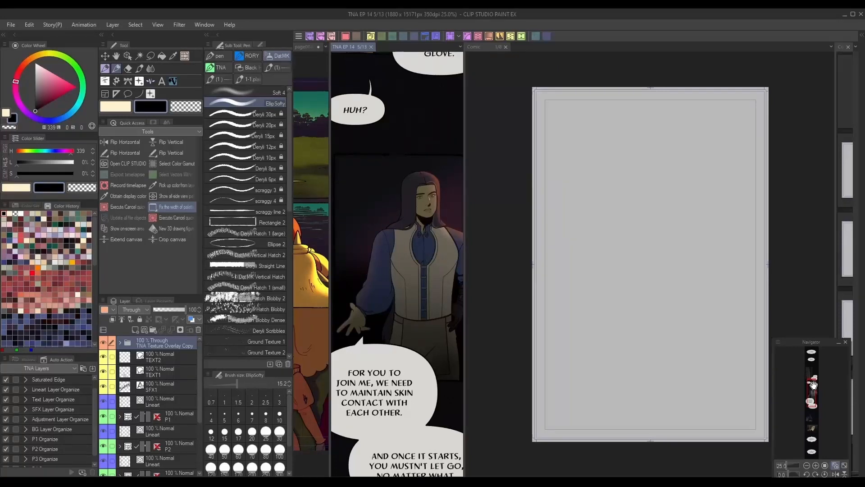
drag(465, 204, 494, 204)
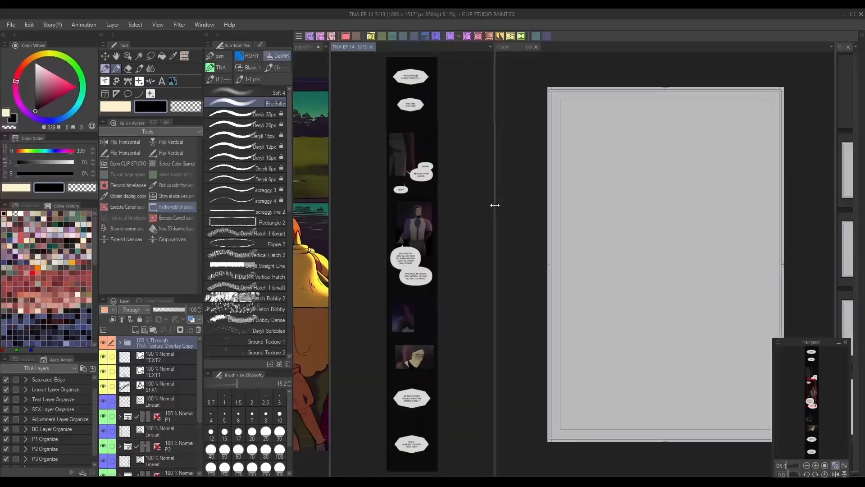
drag(529, 47, 797, 295)
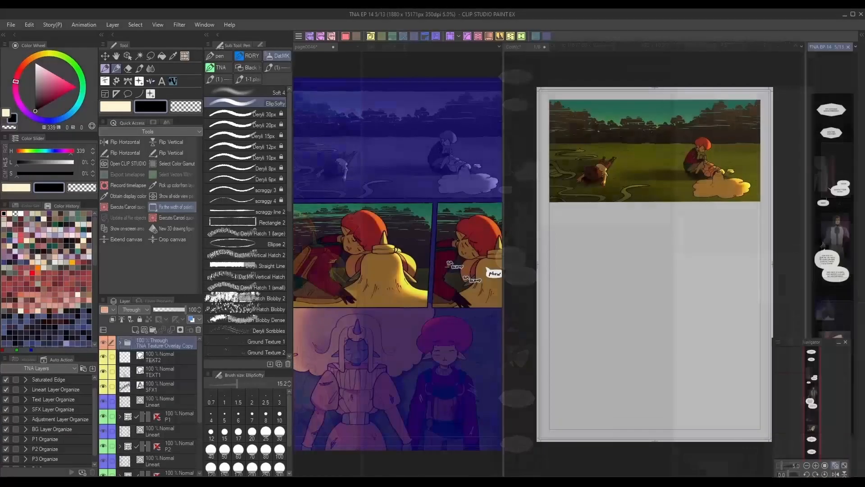
- Switch to the TEST webtoon project, open its page 1 and move its tab next to the Comic tab
click(855, 47)
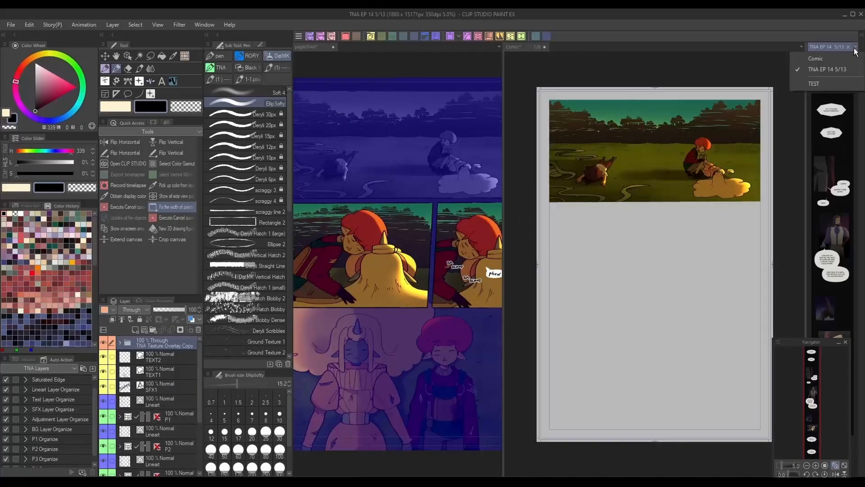
click(824, 82)
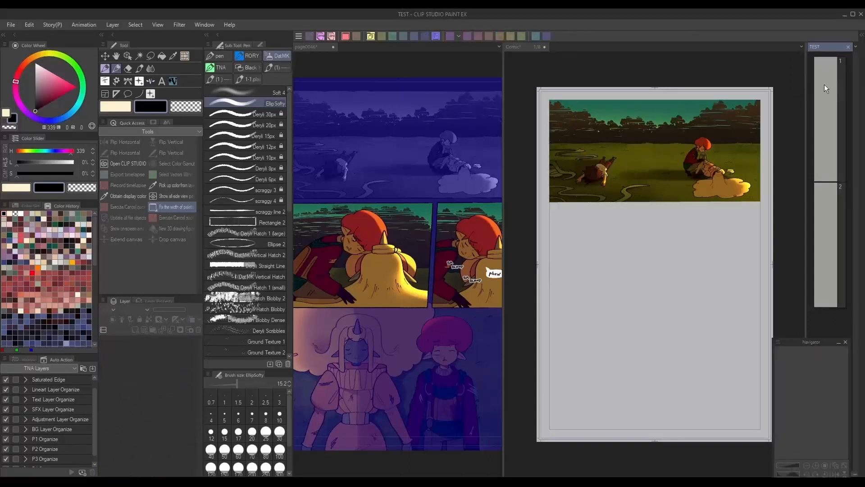
double_click(827, 86)
drag(734, 47, 551, 42)
click(552, 228)
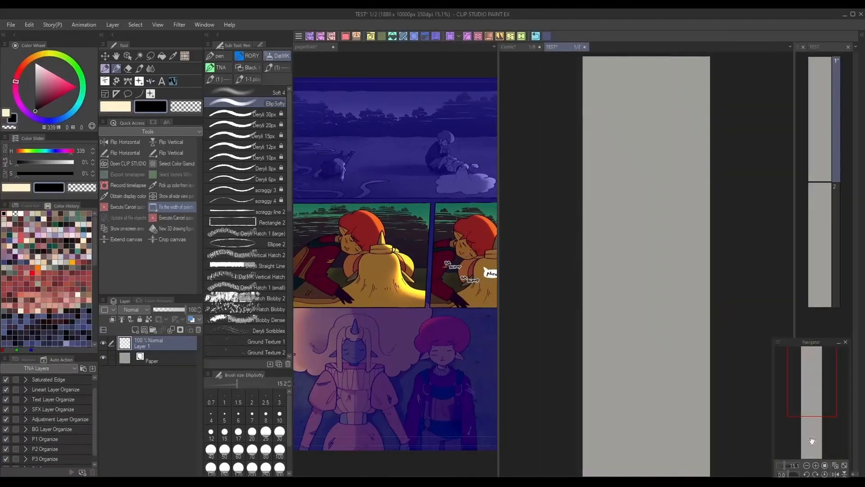
- Paste the copied top panel artwork onto page 1 of the TEST webtoon
click(816, 465)
drag(816, 390, 818, 374)
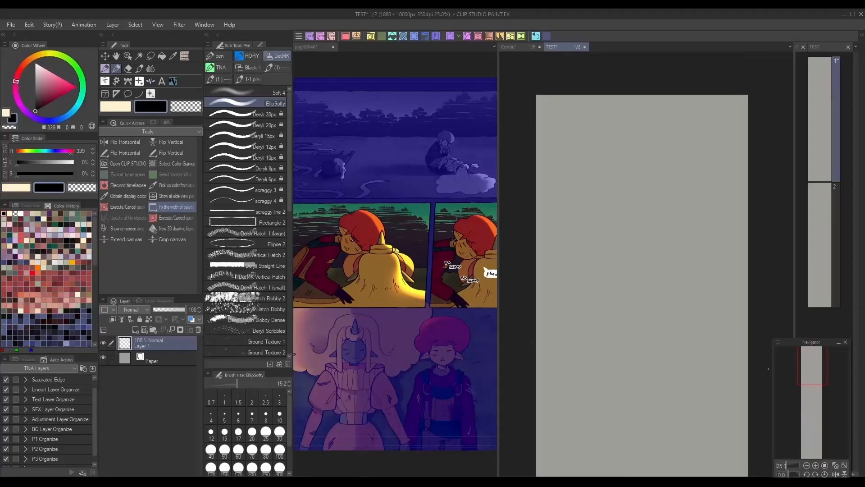
click(31, 25)
click(62, 93)
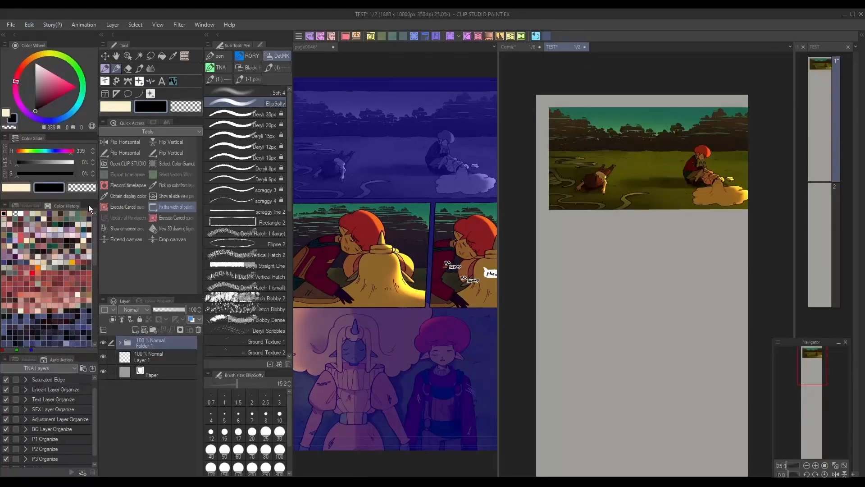
- Move the pasted P1 frame folder out of its wrapper folder and delete the empty folder
click(119, 343)
drag(184, 359, 186, 340)
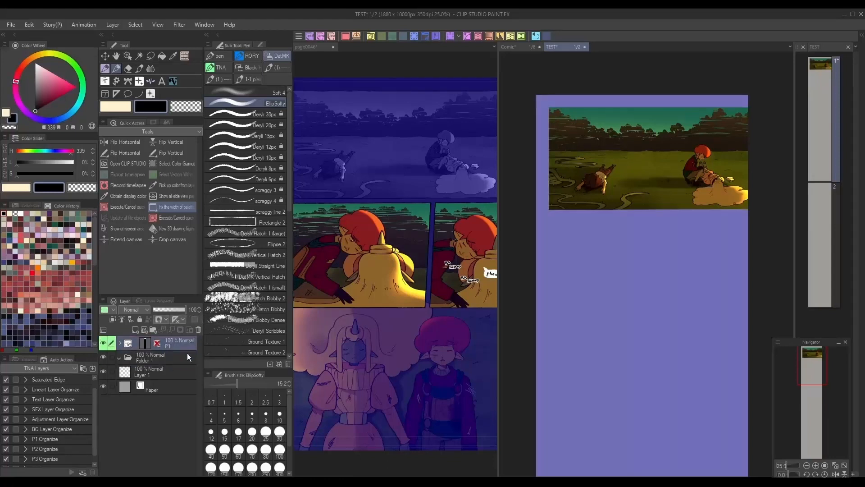
click(188, 355)
click(198, 330)
click(185, 348)
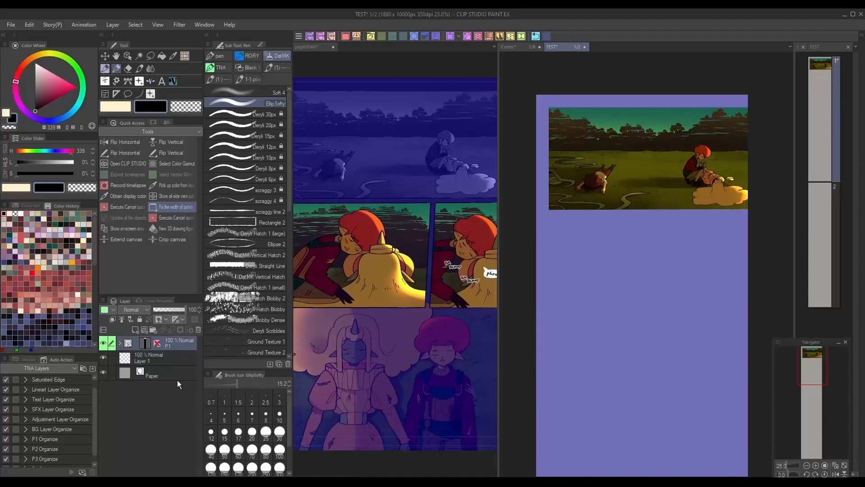
click(120, 344)
click(120, 343)
- Resize the P1 frame with the Object tool so it fits inside the webtoon page width
click(129, 56)
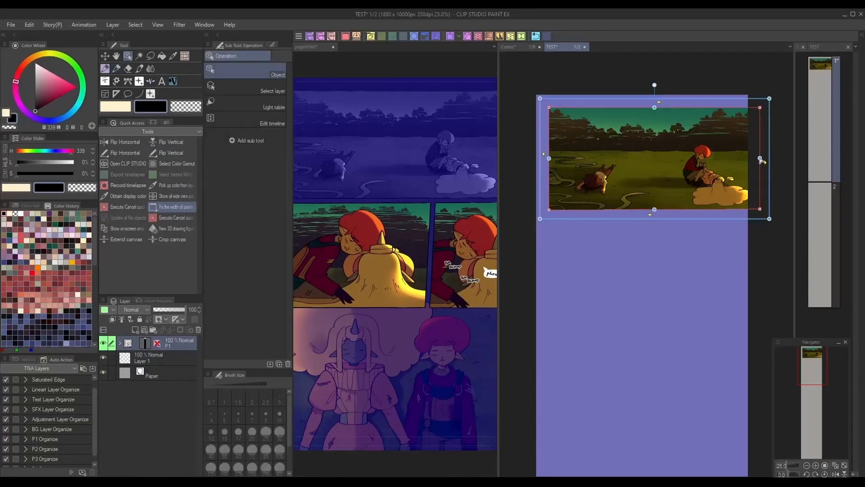
drag(760, 161, 738, 159)
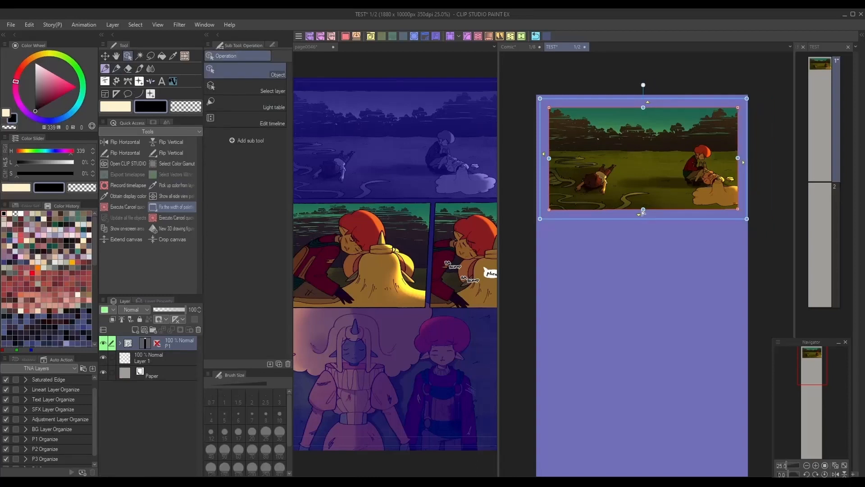
drag(642, 212, 641, 280)
key(ctrl+z)
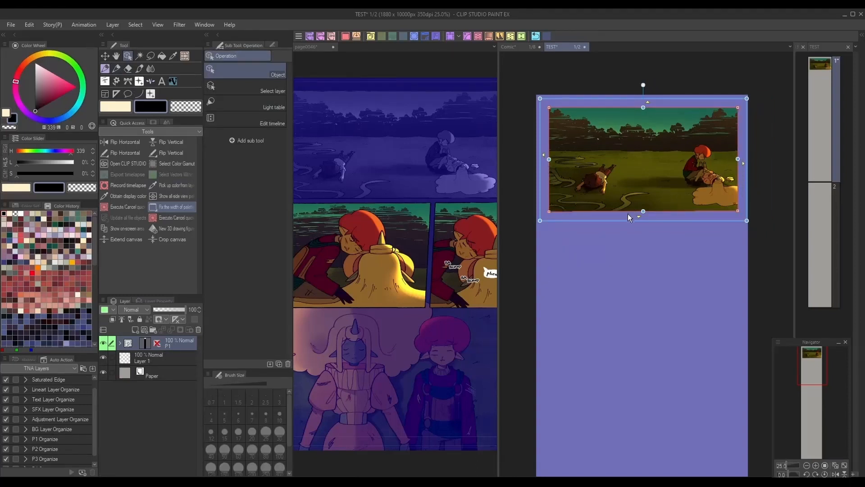
drag(643, 212, 646, 219)
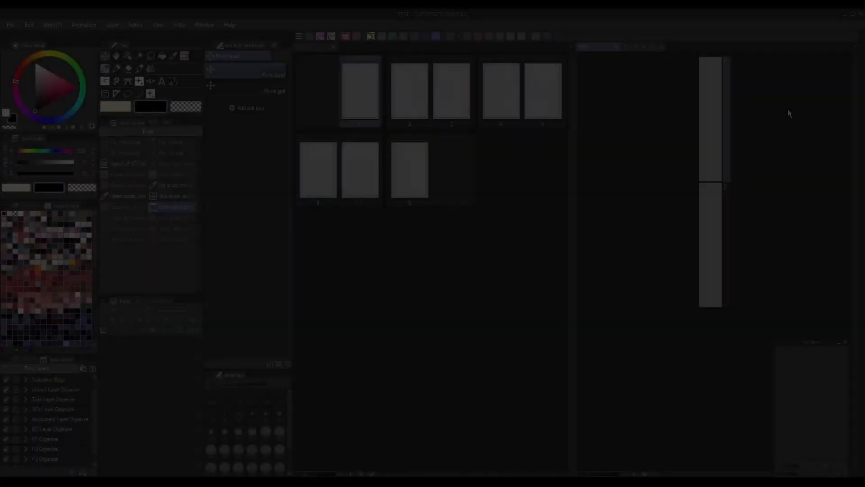
- Add a new page after page 8 in the Comic project and a third page to the TEST webtoon
click(417, 185)
right_click(415, 172)
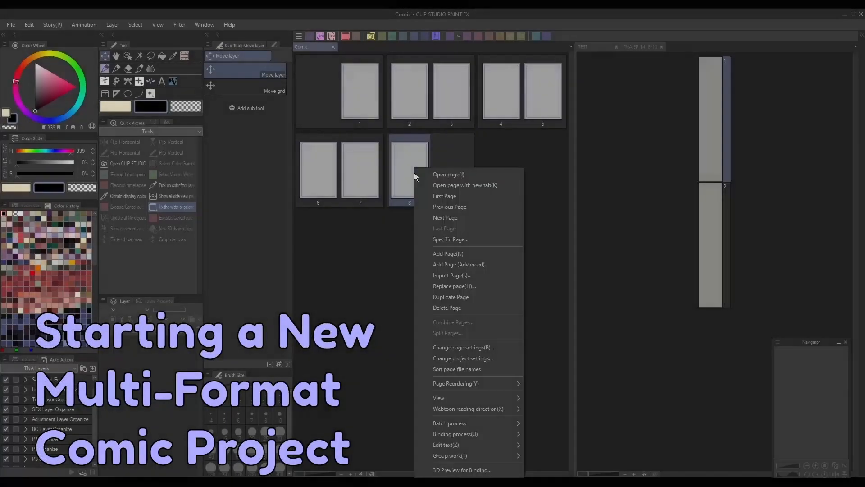
click(448, 254)
right_click(712, 227)
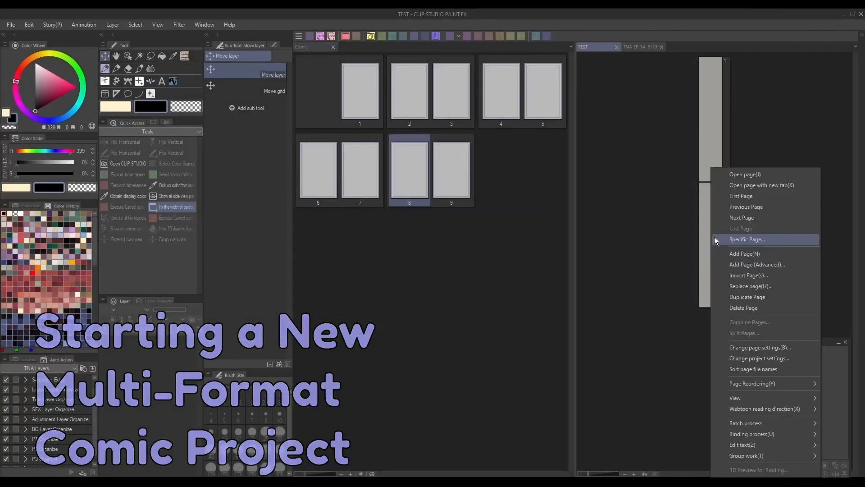
click(760, 252)
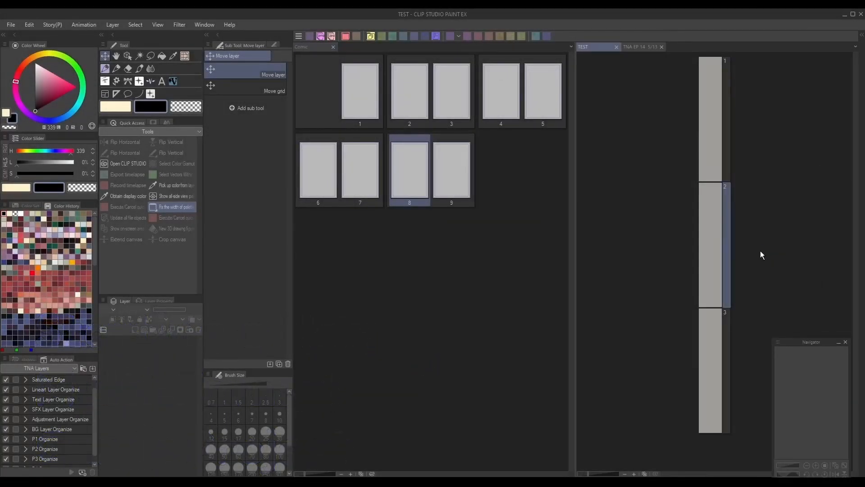
- Open page 1 of the Comic project and pencil a rough layout of one wide top panel and two lower panels
double_click(361, 92)
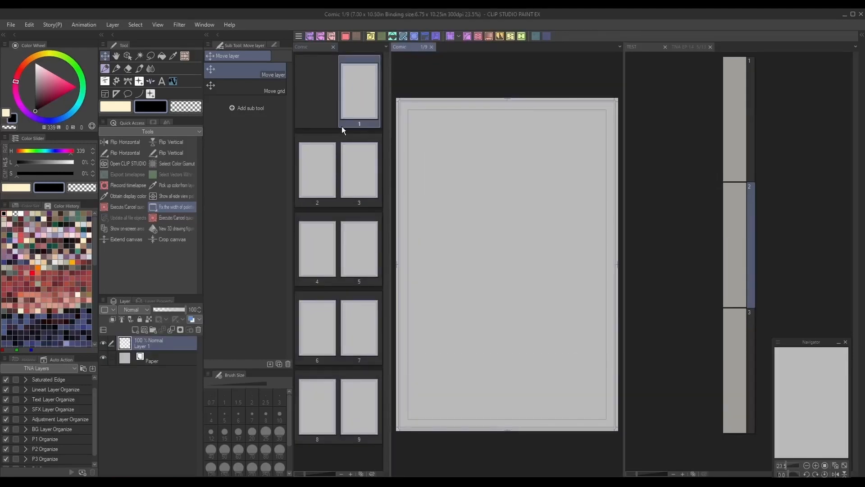
click(105, 68)
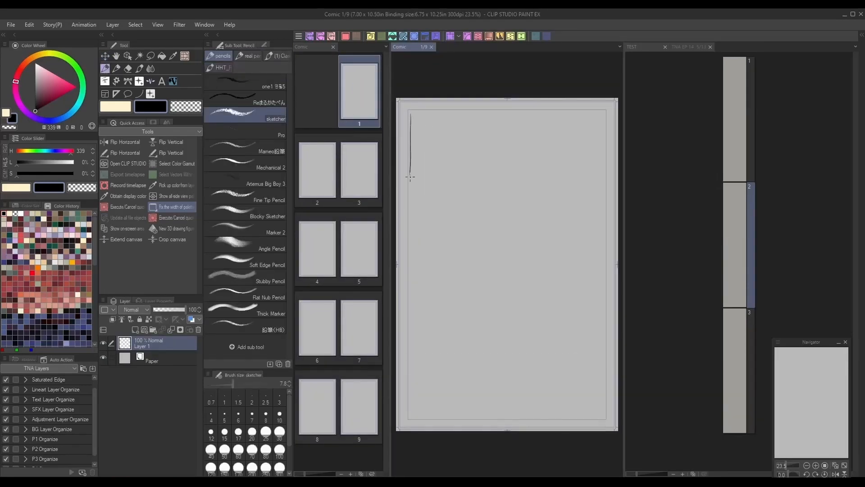
mouse_move(415, 116)
mouse_down()
mouse_move(599, 115)
mouse_move(594, 185)
mouse_up()
mouse_move(409, 206)
mouse_down()
mouse_move(594, 206)
mouse_move(597, 180)
mouse_up()
mouse_move(411, 234)
mouse_down()
mouse_move(501, 230)
mouse_move(521, 338)
mouse_move(409, 341)
mouse_move(526, 338)
mouse_up()
drag(532, 232, 541, 382)
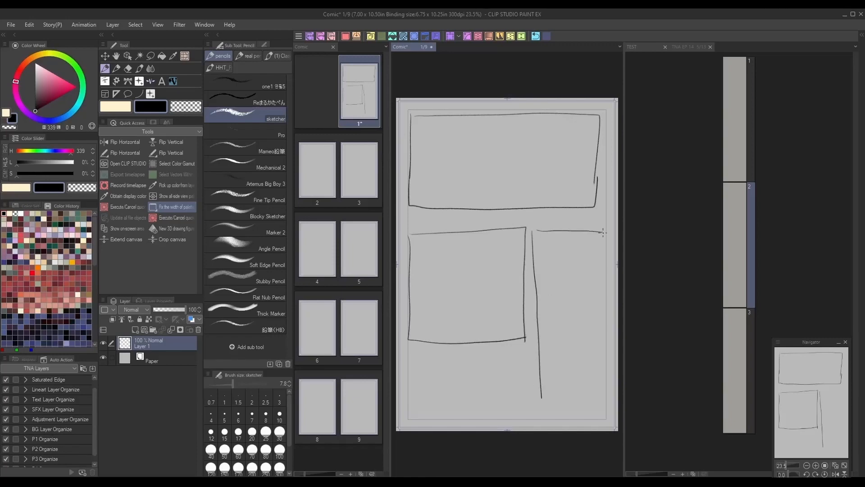
mouse_move(603, 233)
mouse_down()
mouse_move(608, 403)
mouse_move(544, 401)
mouse_up()
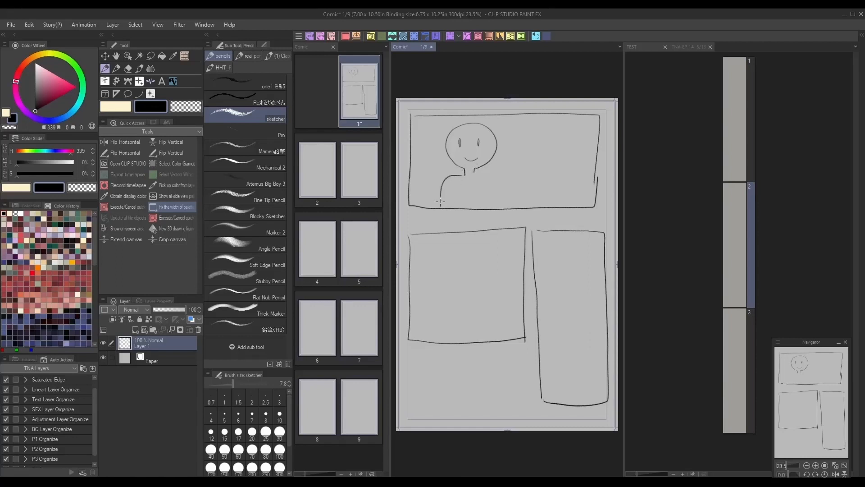
- Sketch simple figures and a speech balloon in the panels, then tint the sketch layer blue at 57% opacity
mouse_move(530, 132)
mouse_down()
mouse_move(581, 167)
mouse_move(514, 159)
mouse_up()
mouse_move(451, 292)
mouse_down()
mouse_move(504, 276)
mouse_move(482, 299)
mouse_up()
mouse_move(480, 295)
mouse_down()
mouse_move(459, 299)
mouse_move(456, 312)
mouse_move(431, 335)
mouse_up()
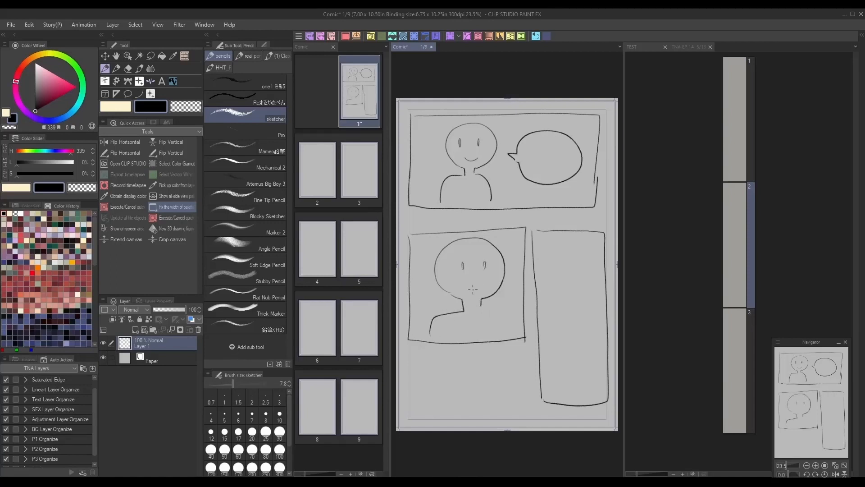
drag(475, 287, 515, 331)
mouse_move(600, 249)
mouse_down()
mouse_move(567, 260)
mouse_move(544, 305)
mouse_move(574, 312)
mouse_move(571, 354)
mouse_up()
mouse_move(547, 300)
mouse_down()
mouse_move(545, 326)
mouse_move(583, 371)
mouse_move(571, 399)
mouse_up()
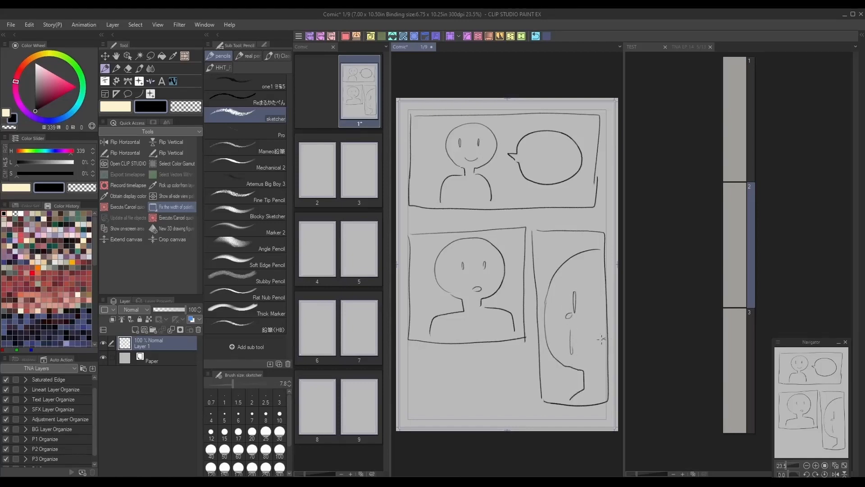
drag(606, 337, 605, 348)
click(191, 319)
click(174, 309)
- Draw a rectangle frame covering the whole inner page area with the Frame border tool
click(105, 94)
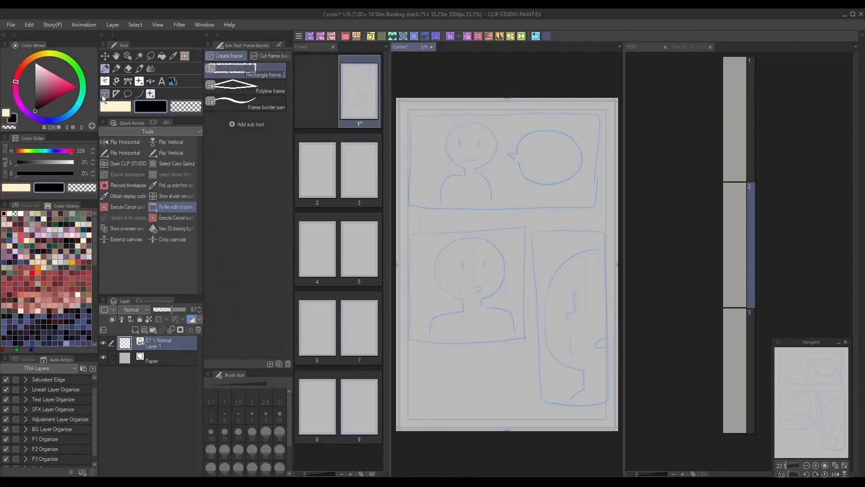
click(279, 45)
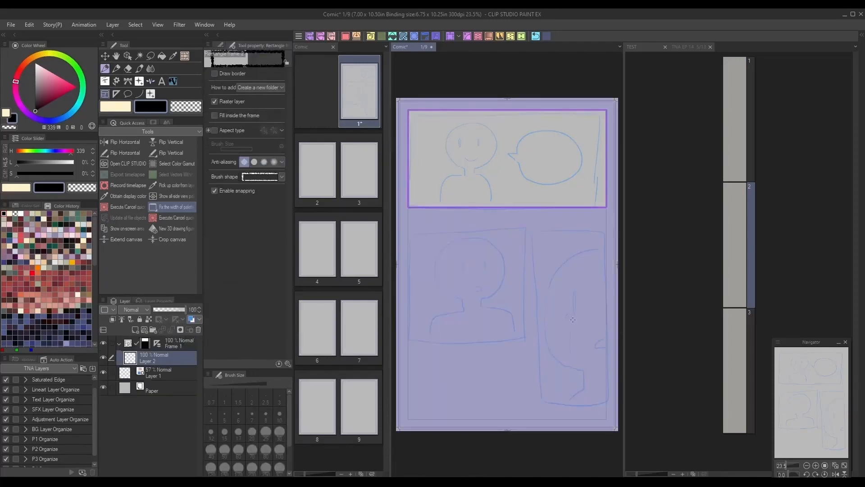
key(ctrl+z)
drag(409, 109, 608, 420)
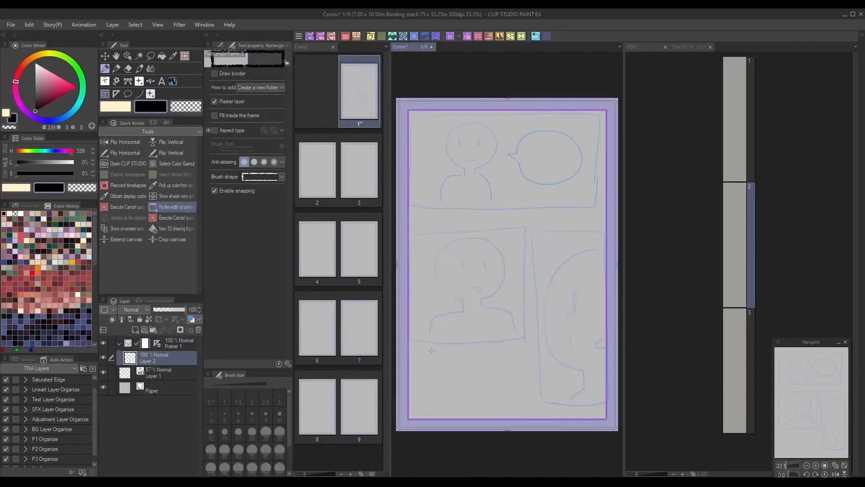
- Cut the frame into a top panel and two lower panels using Divide frame folder 2 with the duplicate-inside-layer dividing method
click(221, 45)
click(263, 55)
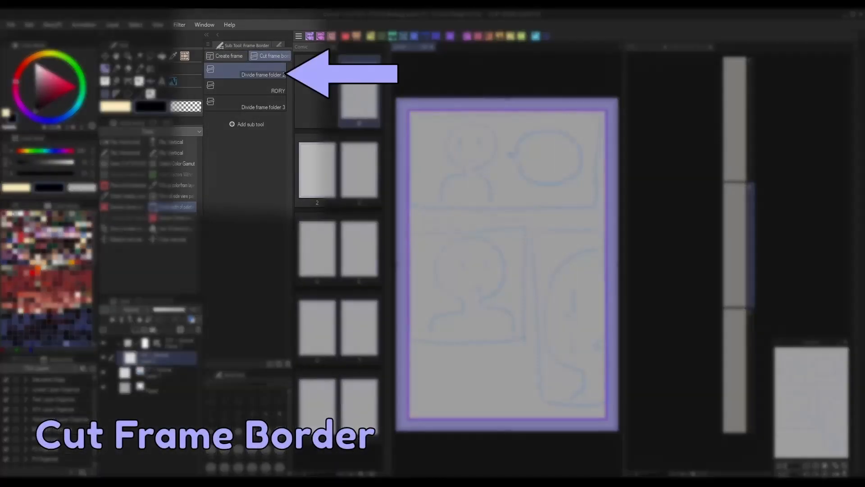
drag(403, 229, 612, 228)
drag(582, 252, 614, 253)
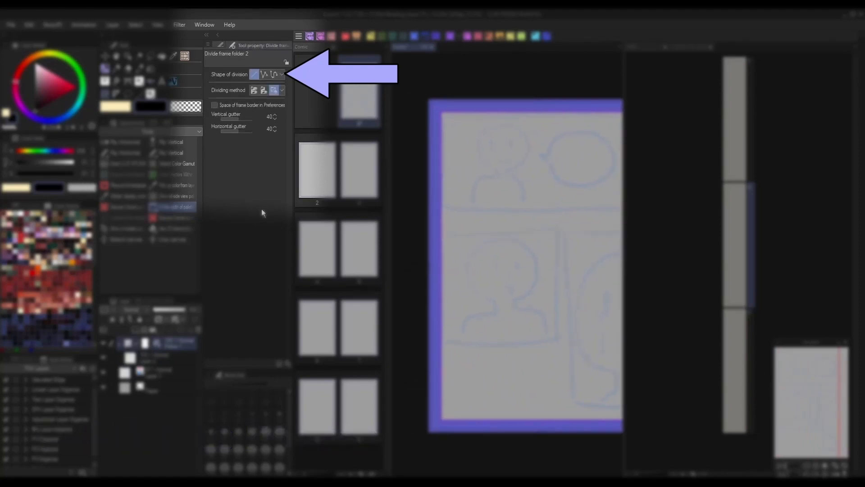
click(255, 91)
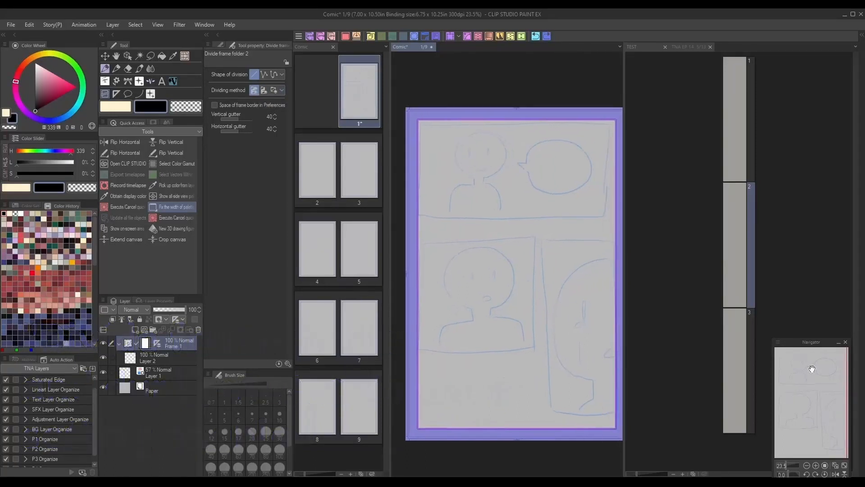
drag(419, 219, 614, 217)
drag(541, 220, 530, 441)
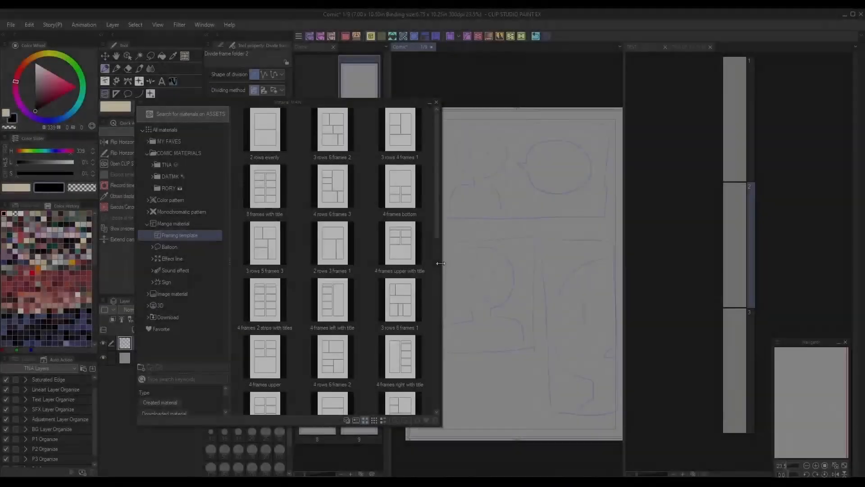
drag(440, 250, 546, 251)
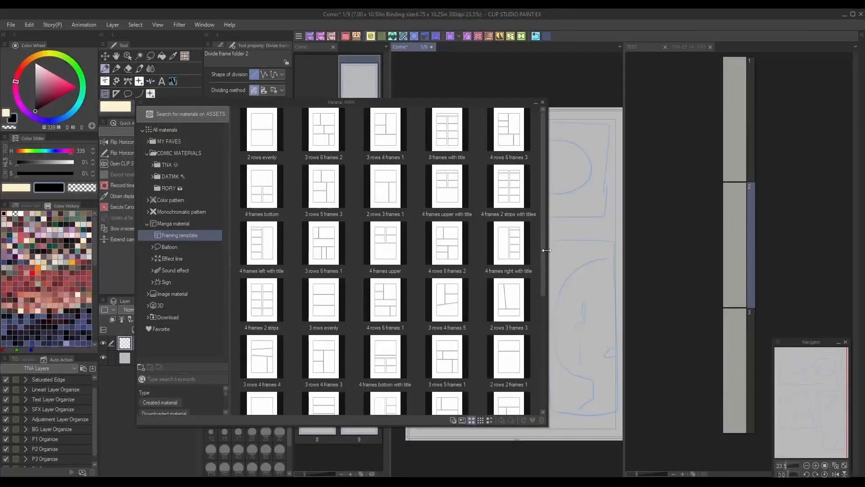
- Apply the "4 frames right" framing template from the materials to the page
drag(543, 151, 547, 220)
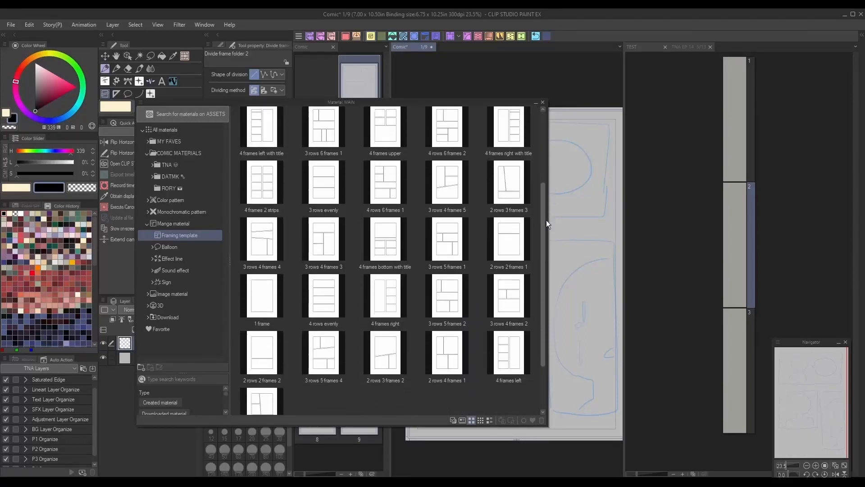
click(393, 304)
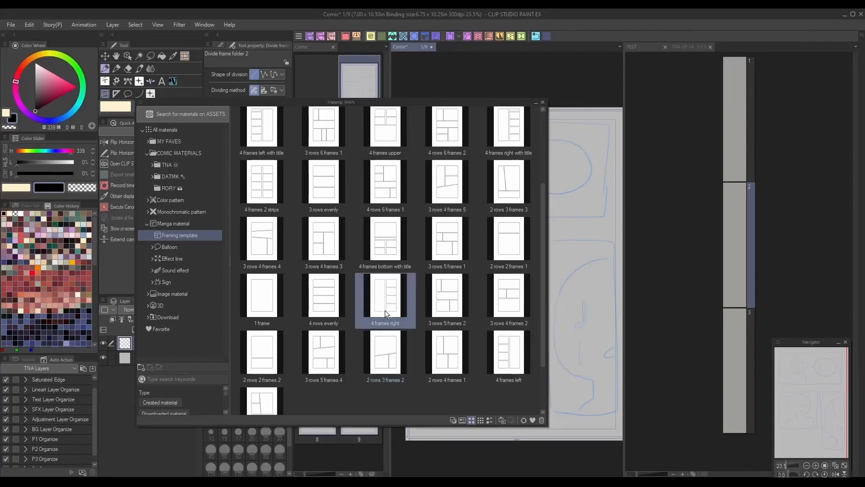
drag(385, 310, 545, 103)
click(544, 103)
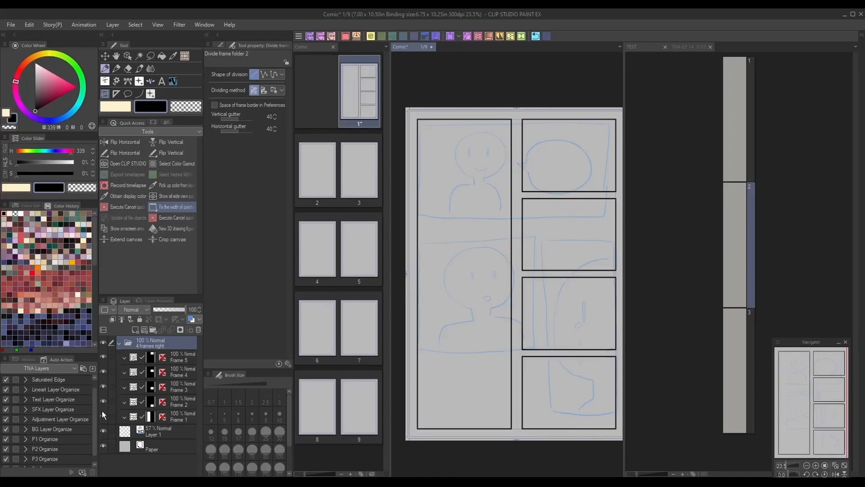
- Select the sketch layer and pencil a new rough figure in the tall left panel
click(177, 358)
click(126, 55)
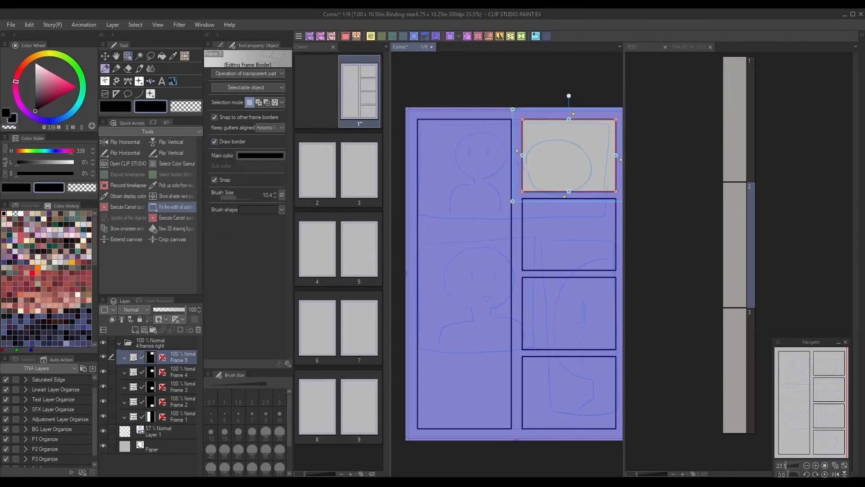
click(162, 432)
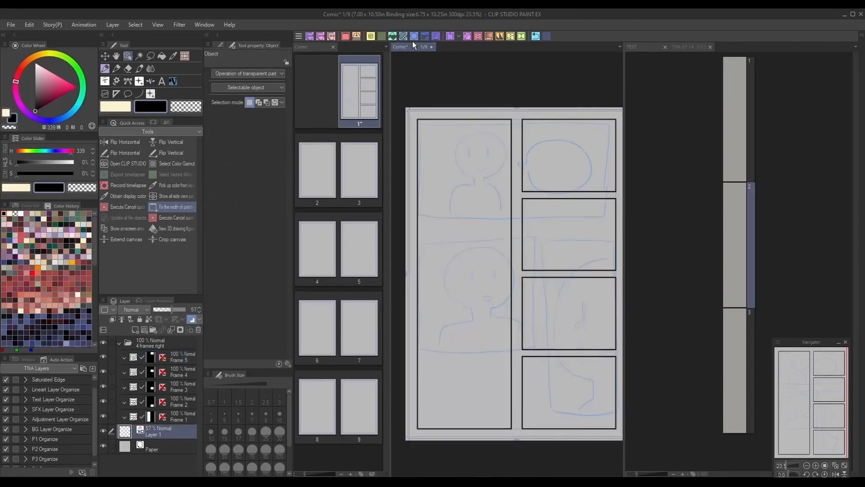
key(p)
drag(481, 150, 460, 170)
drag(482, 151, 430, 254)
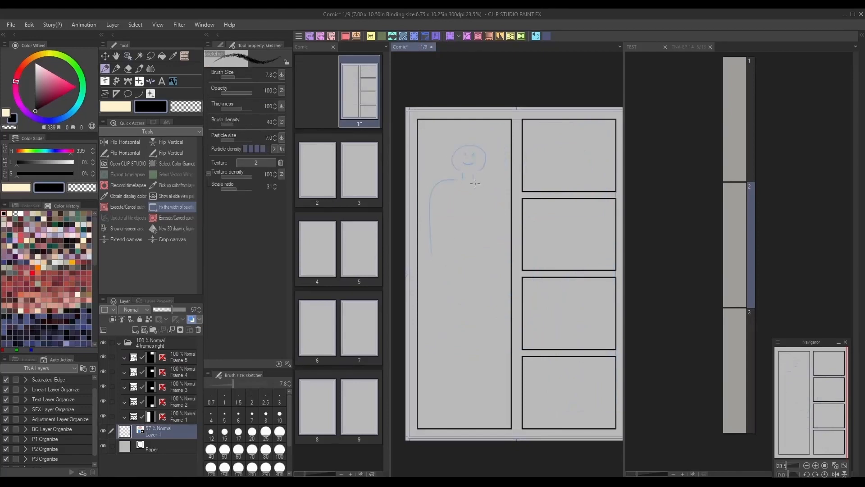
mouse_move(475, 180)
mouse_down()
mouse_move(493, 191)
mouse_move(498, 253)
mouse_up()
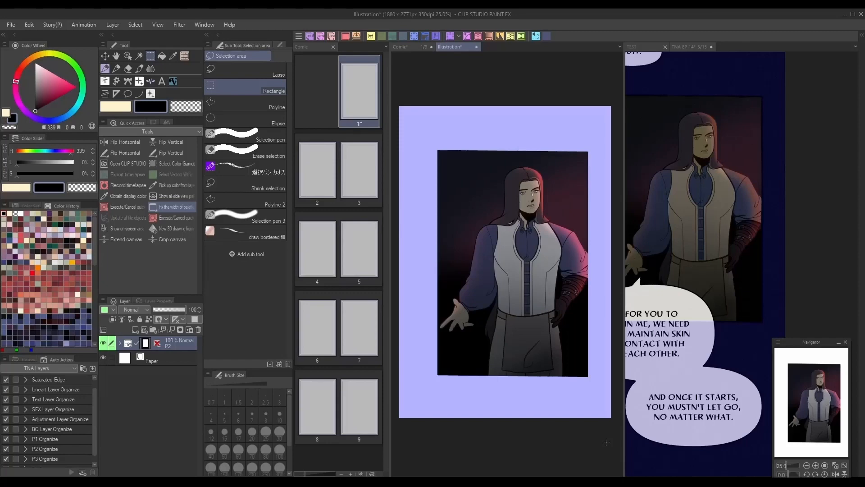
- In the Illustration document, convert the P2 layer to a file object
click(177, 344)
right_click(169, 345)
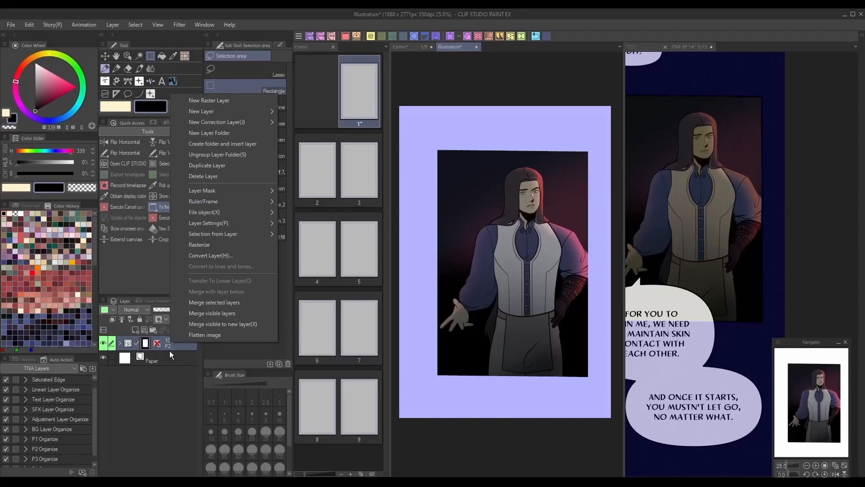
mouse_move(271, 215)
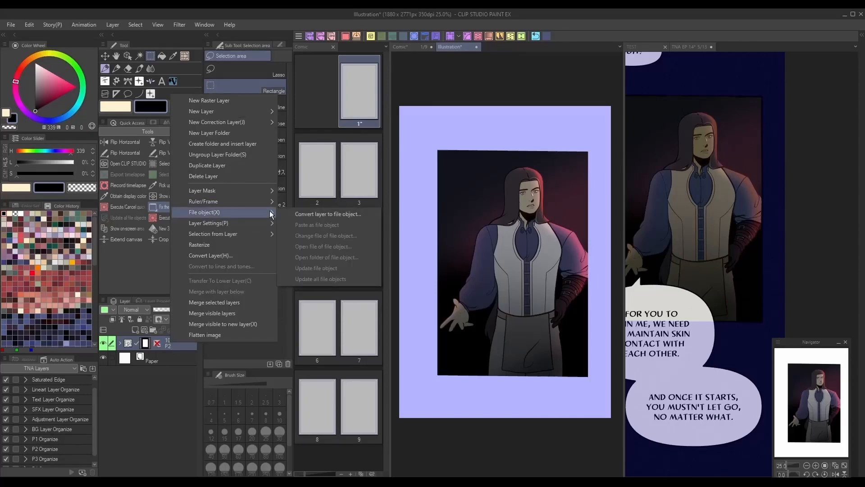
click(354, 216)
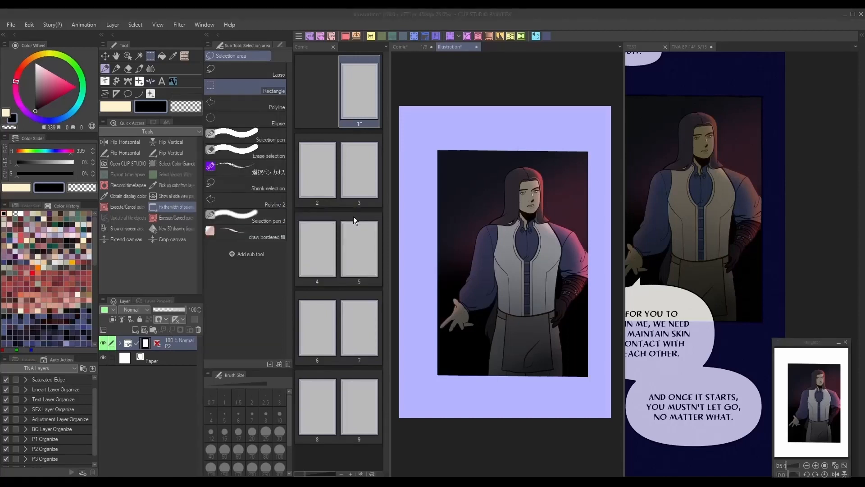